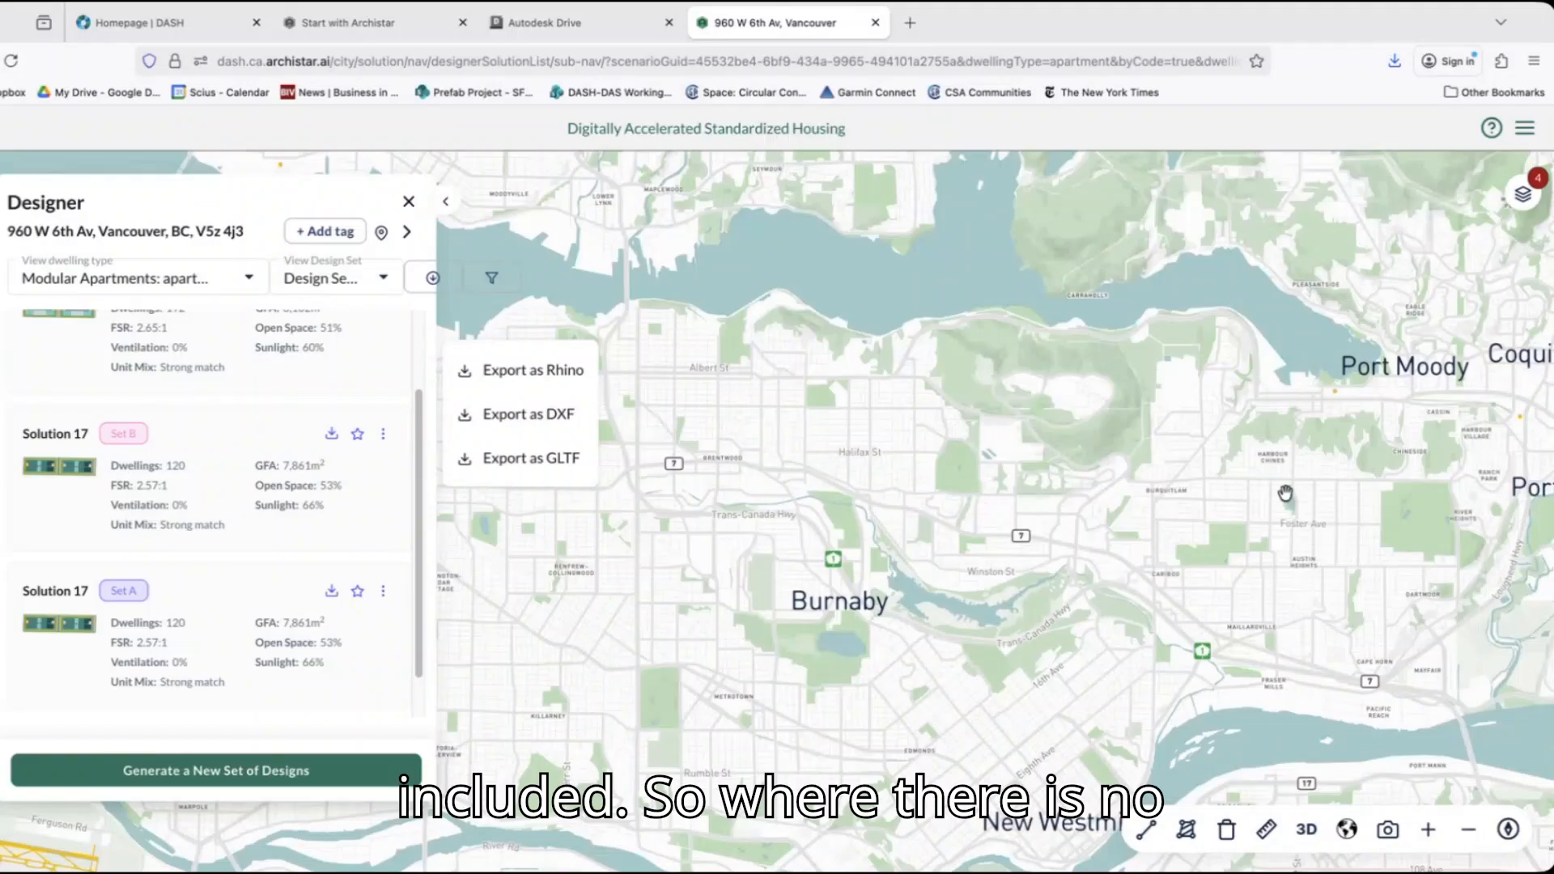
Locate the vacant parcel in Port Coquitlam east of Fremont St, between Dominion Ave and Seaborne Ave, on the map.
{"action": "left_click_drag", "start_coordinate": [1283, 496], "coordinate": [959, 463]}
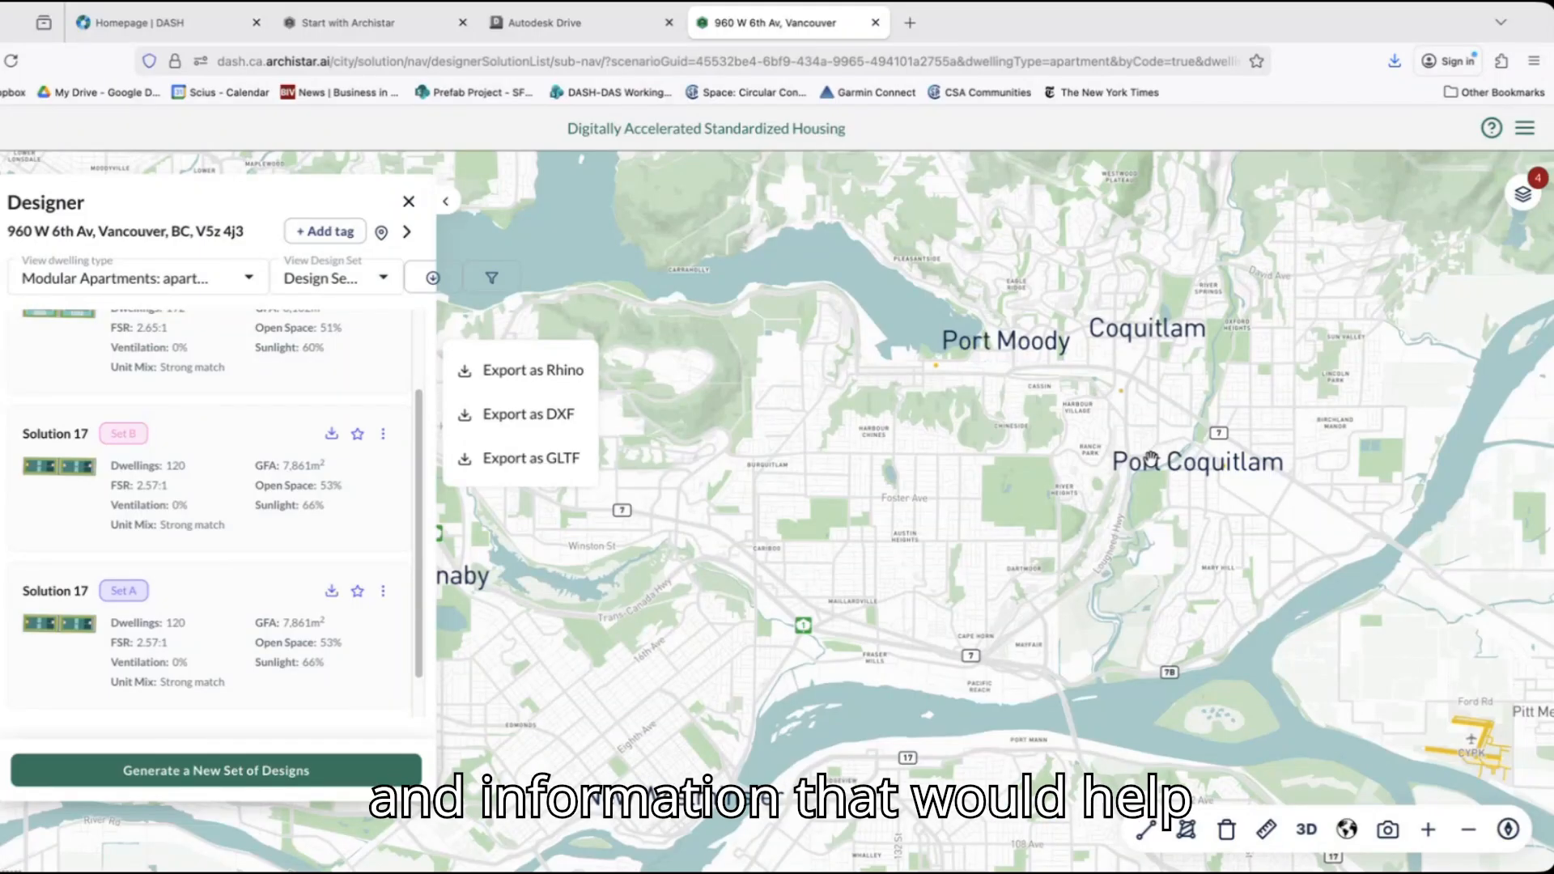
{"action": "left_click_drag", "start_coordinate": [1322, 447], "coordinate": [1197, 438]}
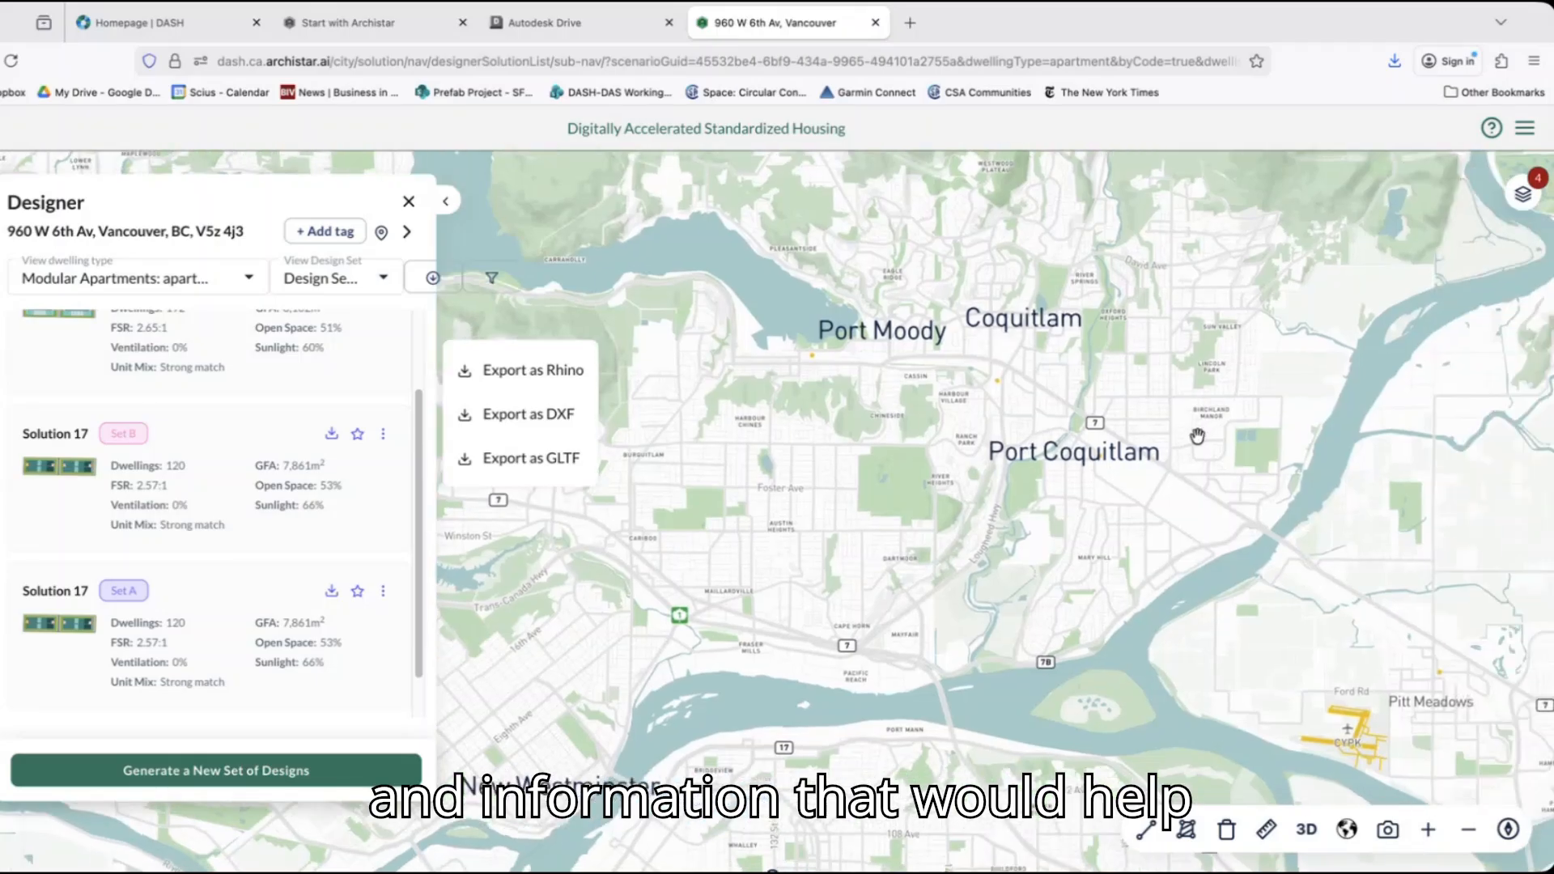
{"action": "scroll", "coordinate": [1197, 437], "scroll_direction": "up", "scroll_amount": 5}
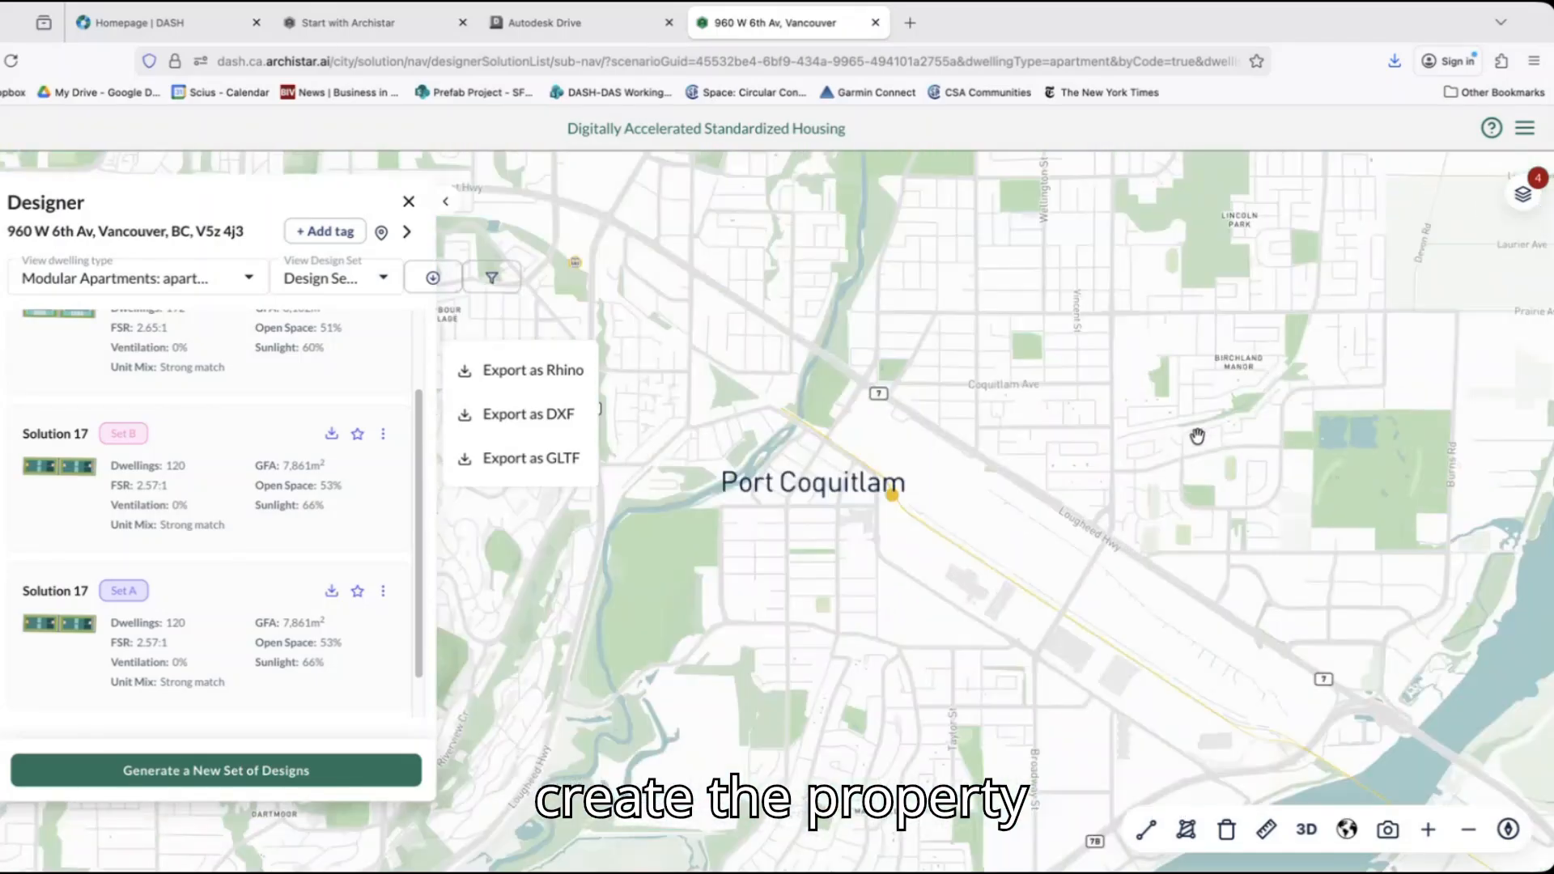
{"action": "scroll", "coordinate": [1197, 437], "scroll_direction": "up", "scroll_amount": 5}
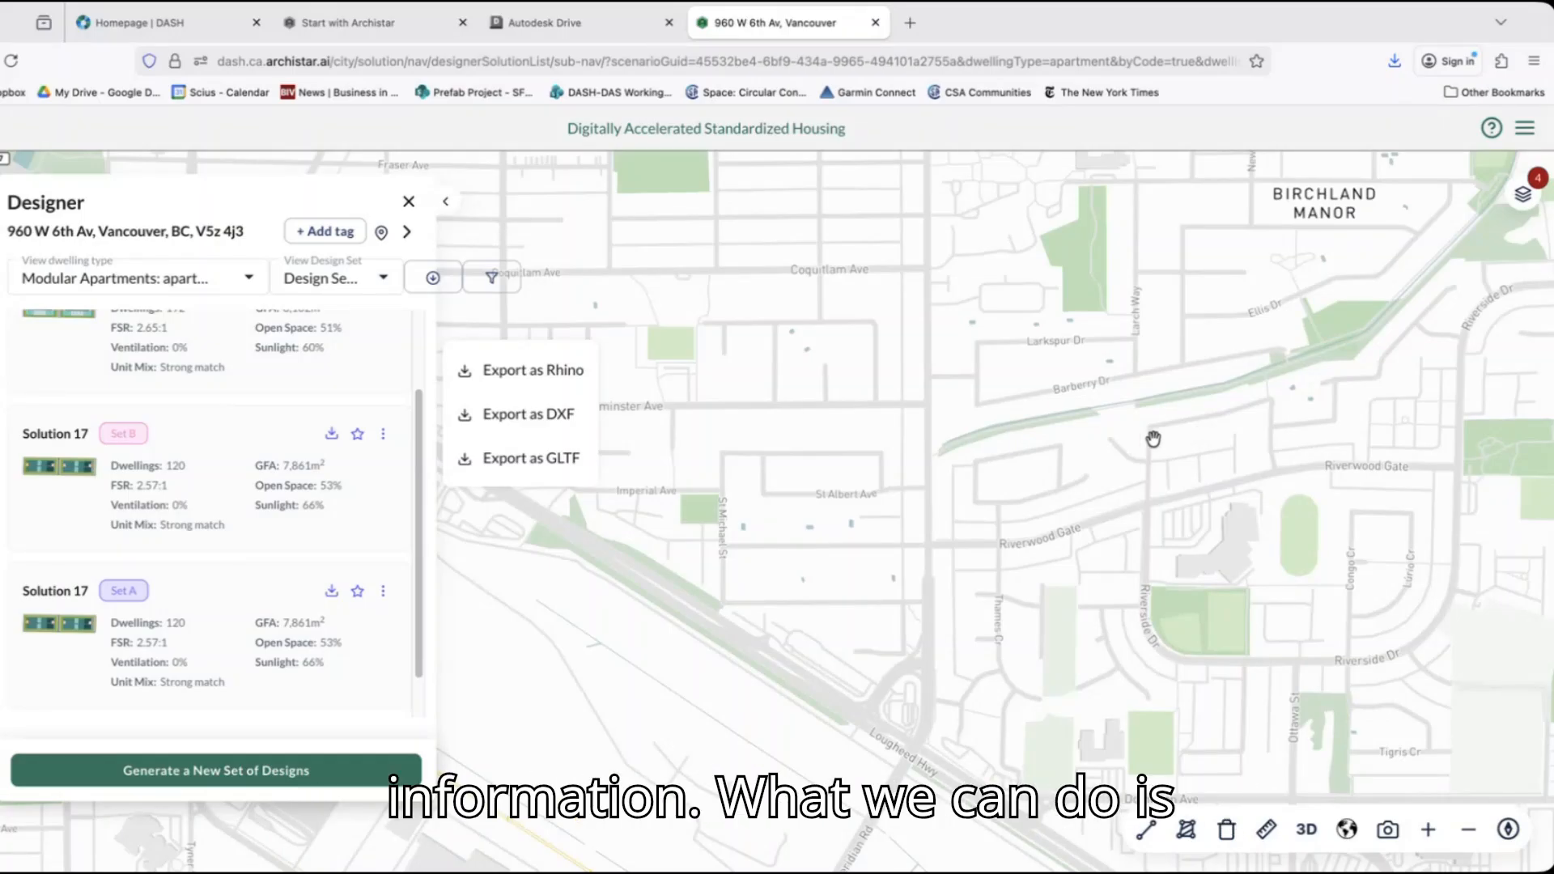
{"action": "scroll", "coordinate": [1153, 439], "scroll_direction": "up", "scroll_amount": 2}
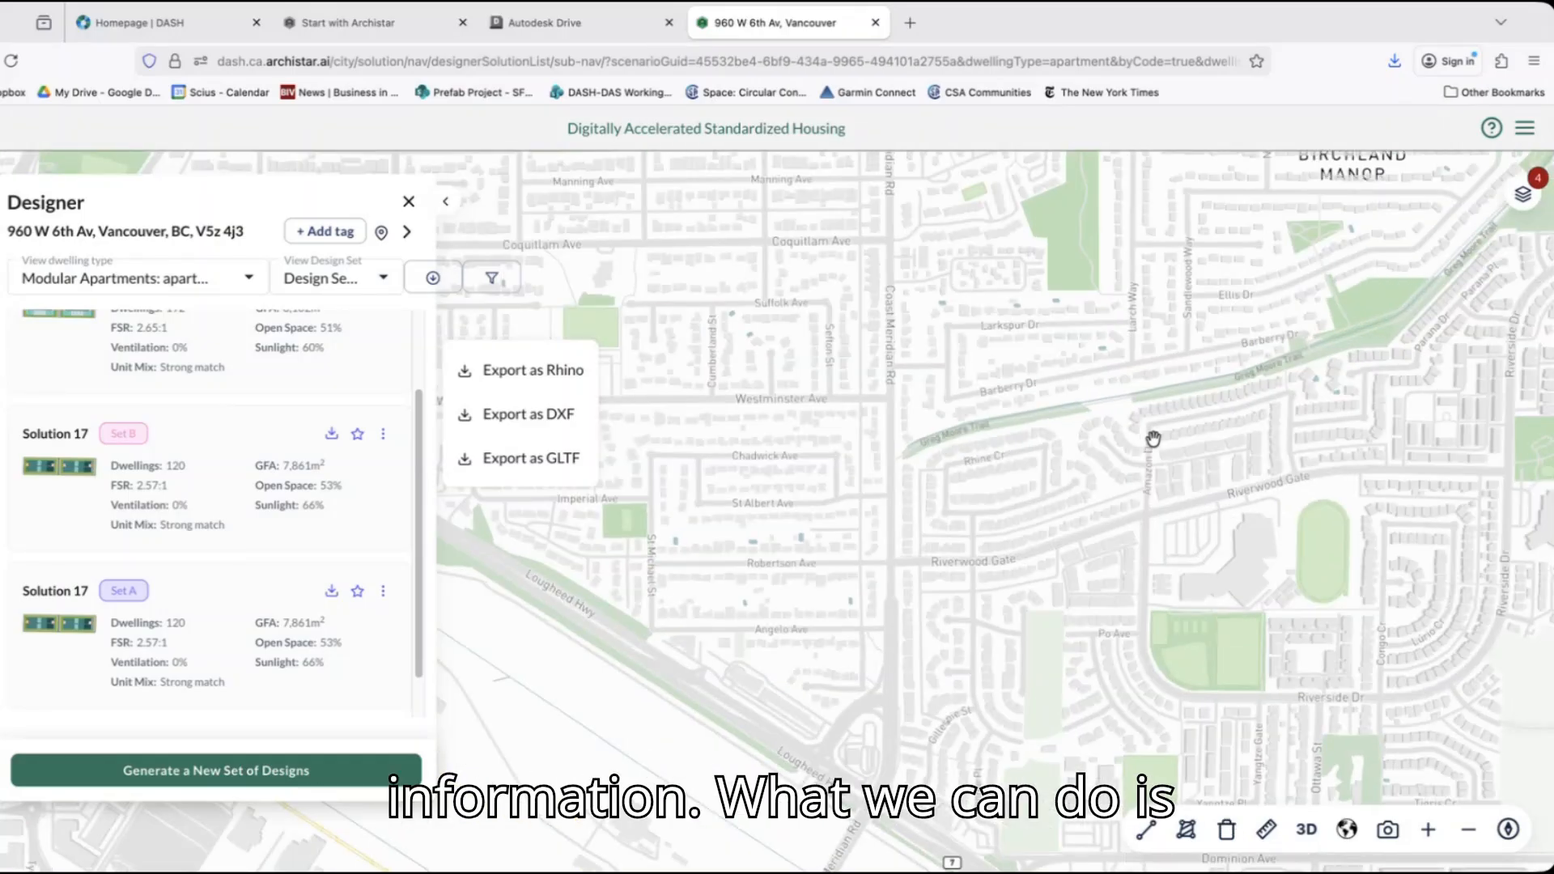
{"action": "left_click_drag", "start_coordinate": [1263, 513], "coordinate": [864, 381]}
{"action": "left_click_drag", "start_coordinate": [1295, 704], "coordinate": [1078, 603]}
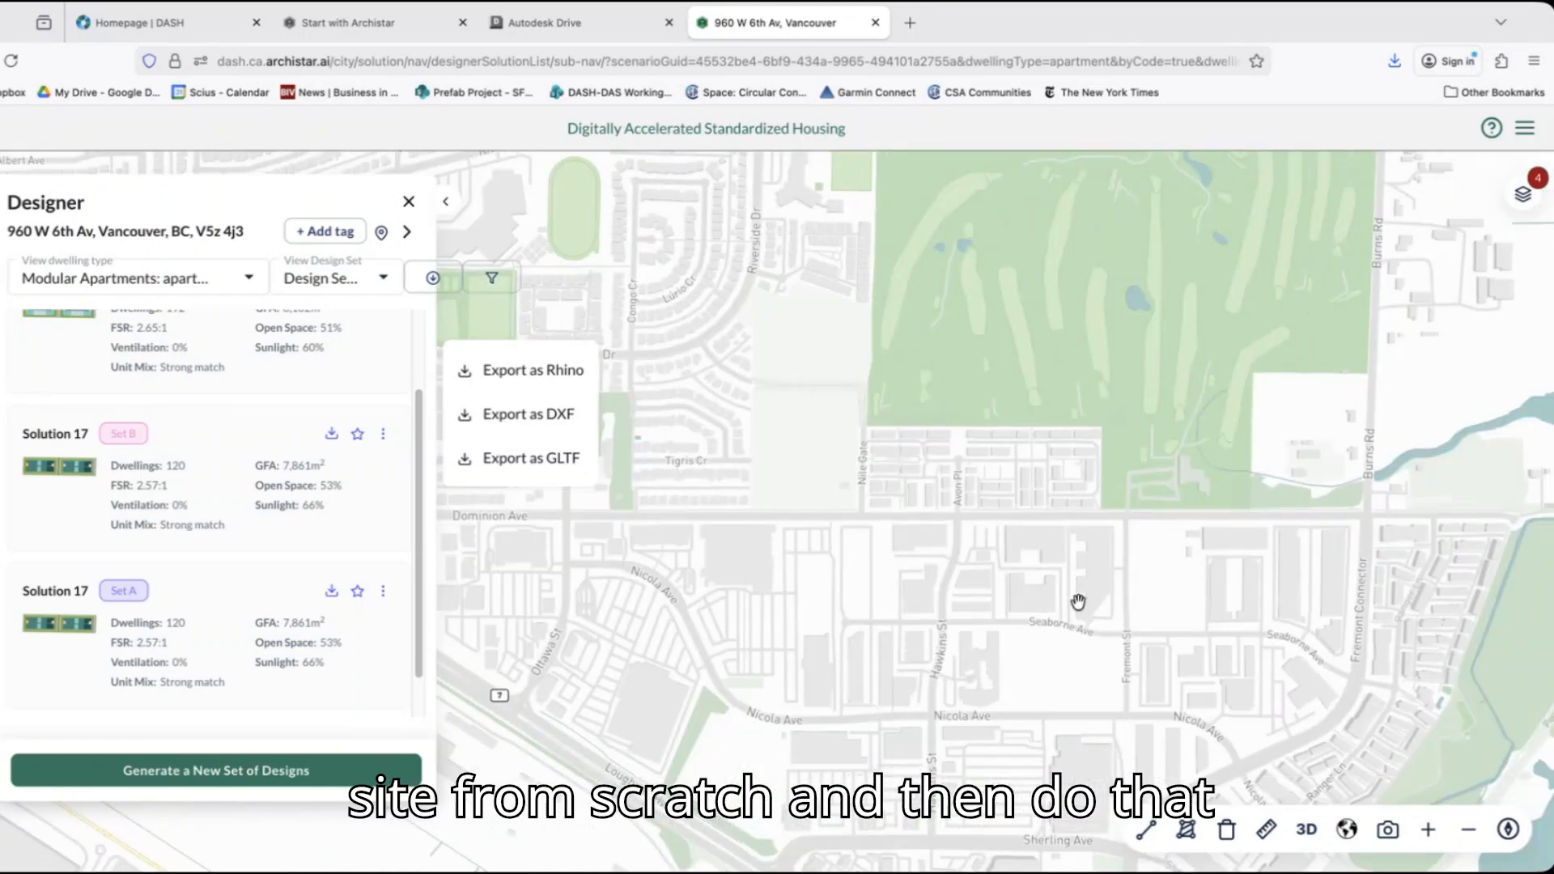
{"action": "scroll", "coordinate": [1083, 601], "scroll_direction": "up", "scroll_amount": 3}
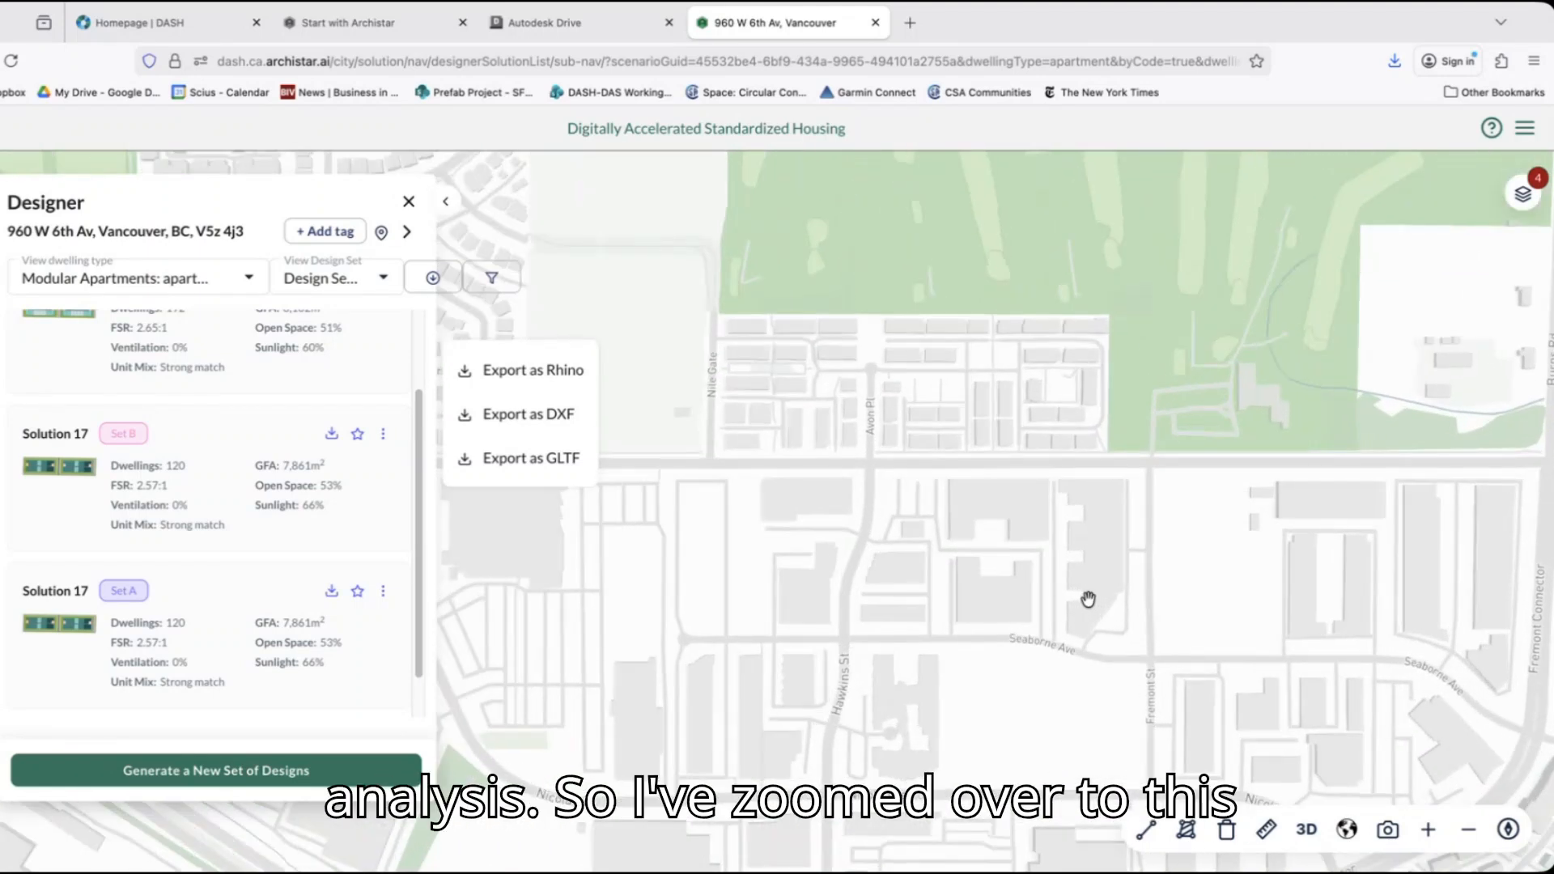
{"action": "scroll", "coordinate": [1088, 599], "scroll_direction": "up", "scroll_amount": 2}
{"action": "left_click_drag", "start_coordinate": [1287, 596], "coordinate": [1175, 576]}
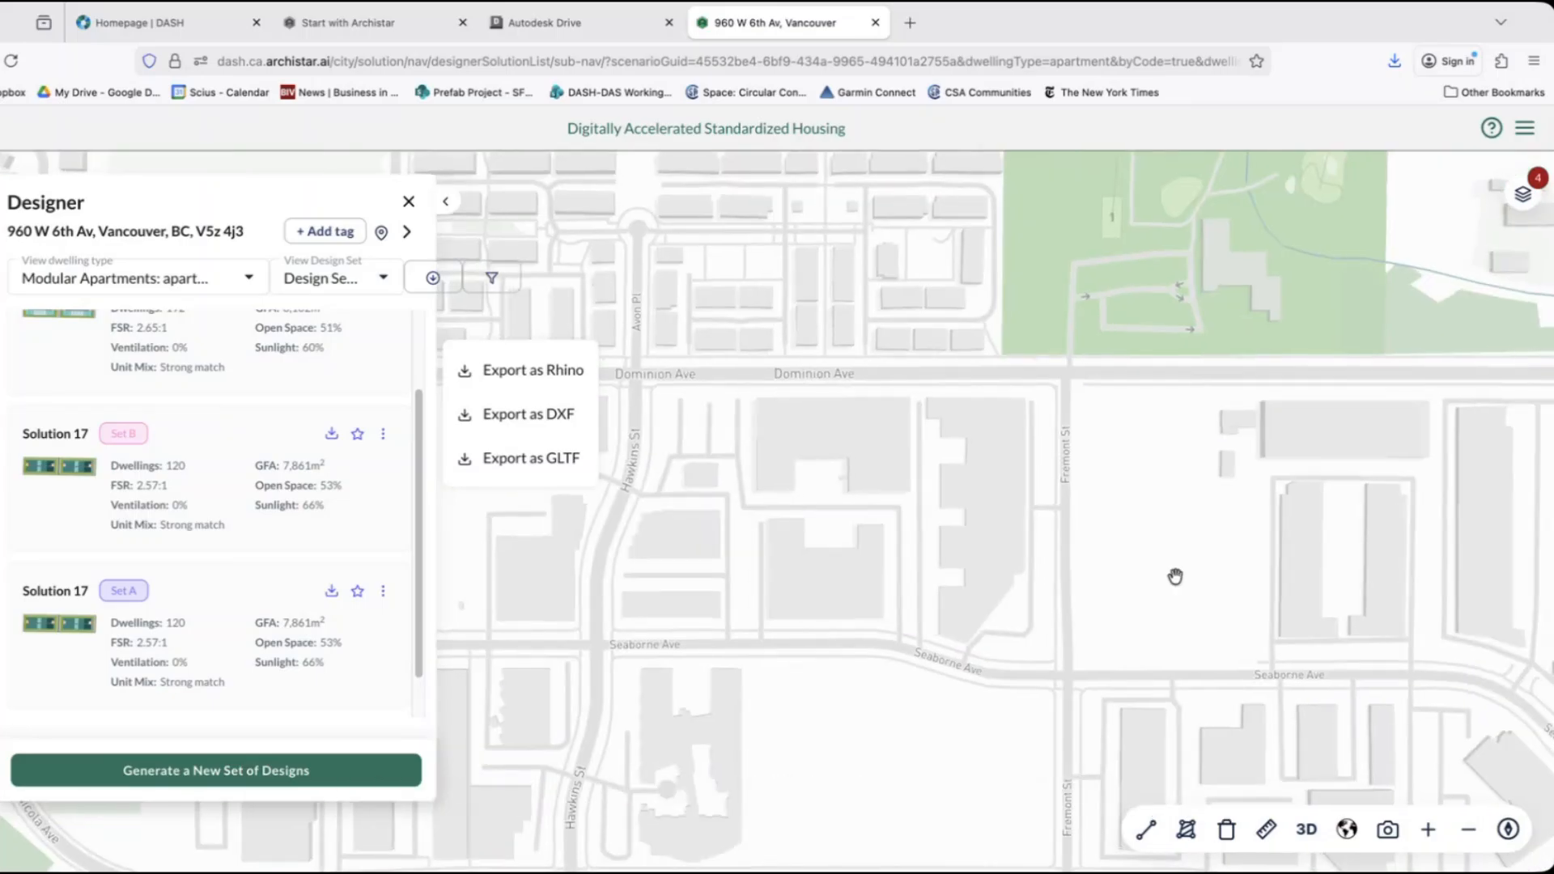
{"action": "scroll", "coordinate": [1175, 576], "scroll_direction": "up", "scroll_amount": 1}
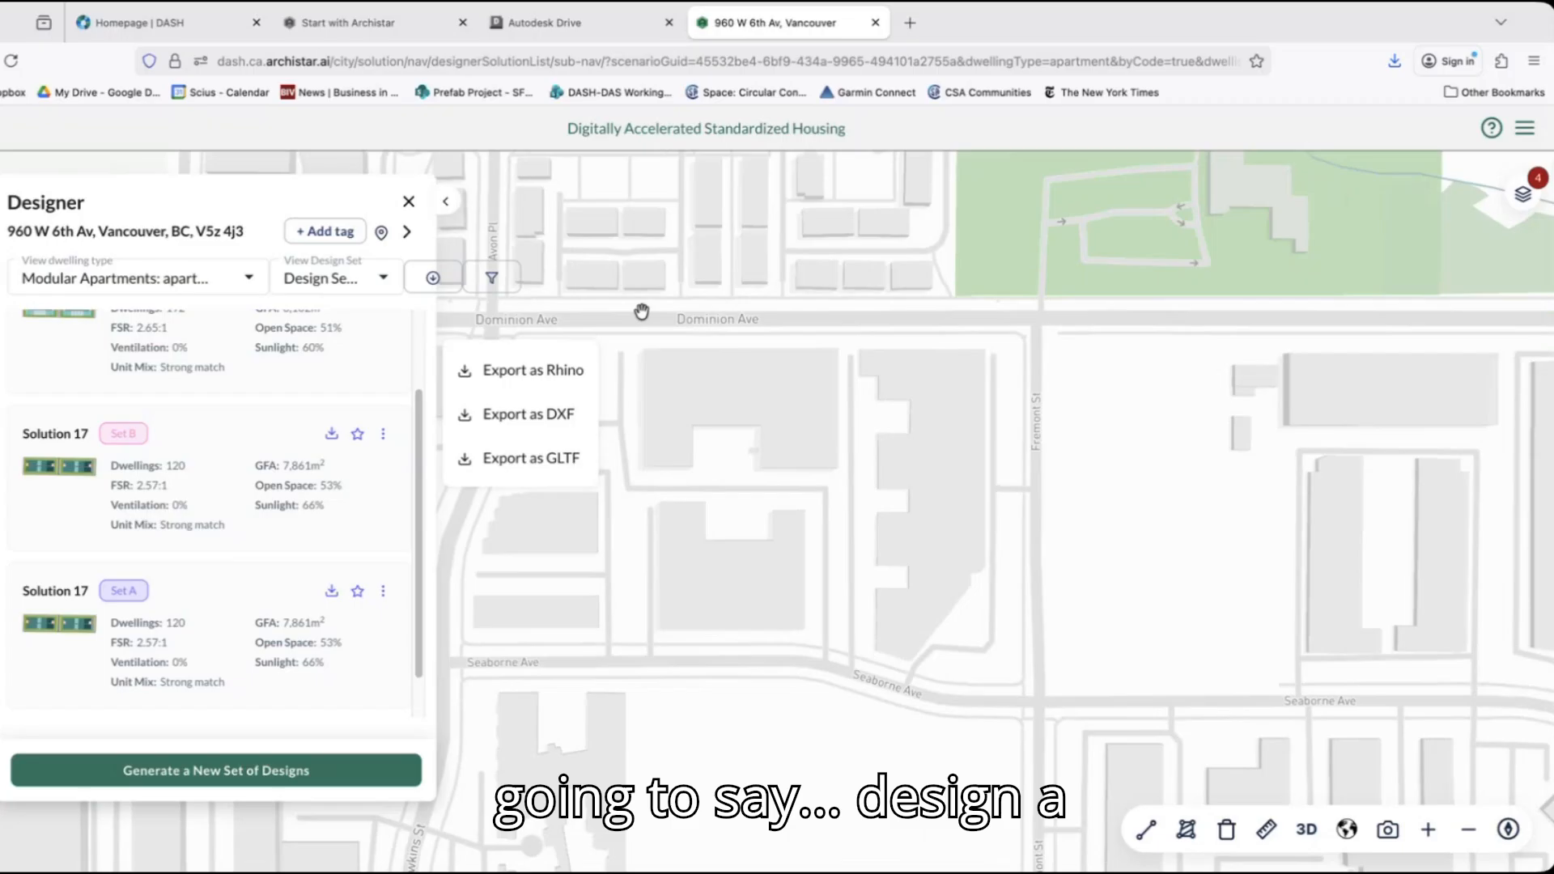
Close the open property and its designs, and start a custom site using the Polygon drawing tool.
{"action": "left_click", "coordinate": [411, 201]}
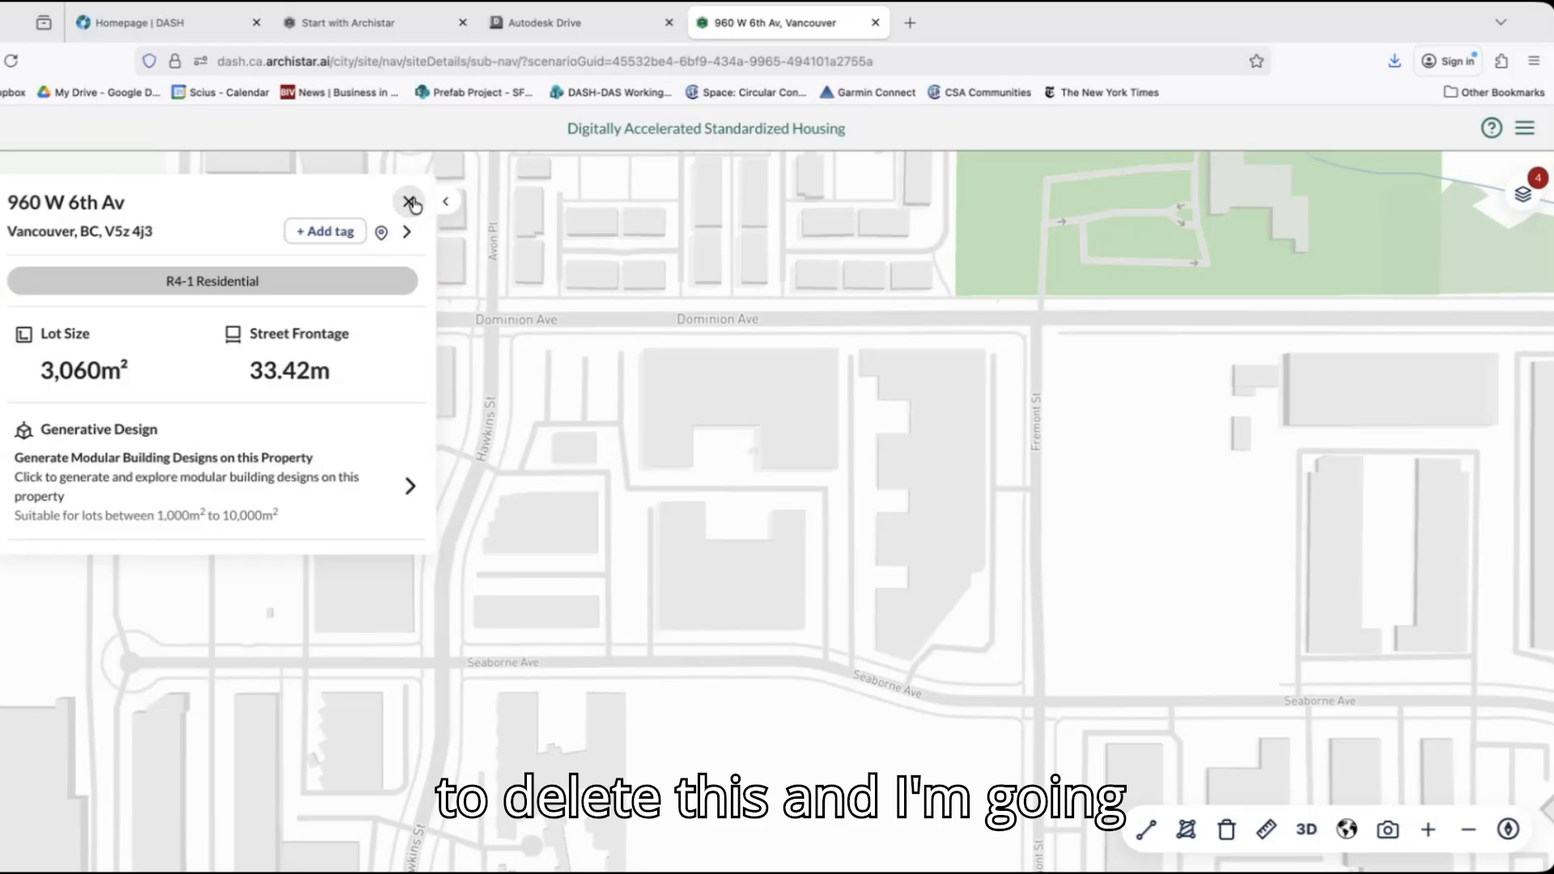
{"action": "left_click", "coordinate": [410, 202]}
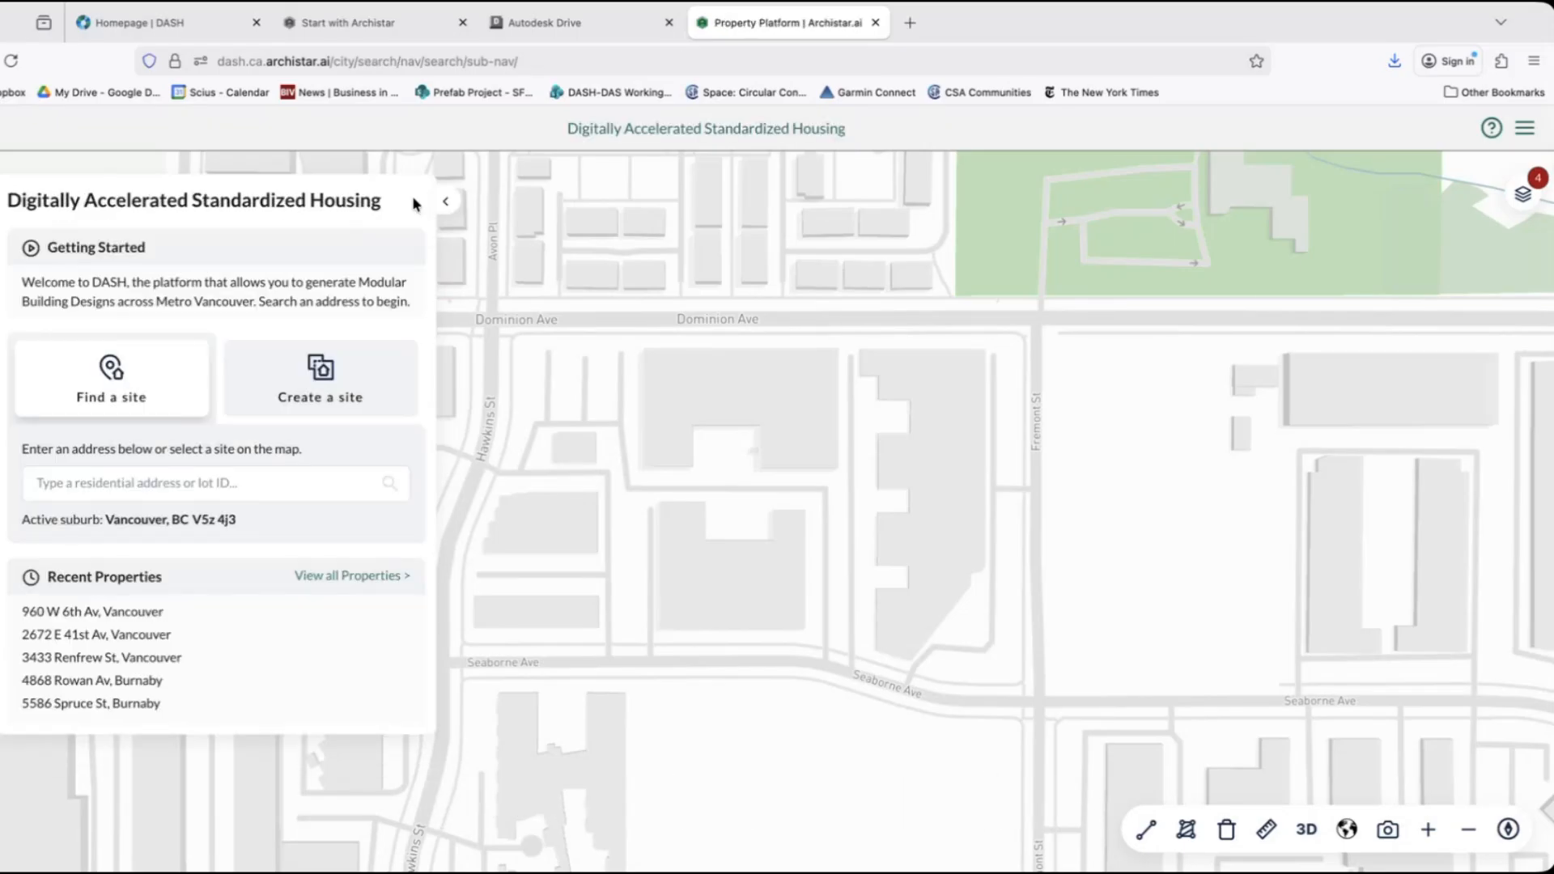
{"action": "left_click", "coordinate": [277, 380]}
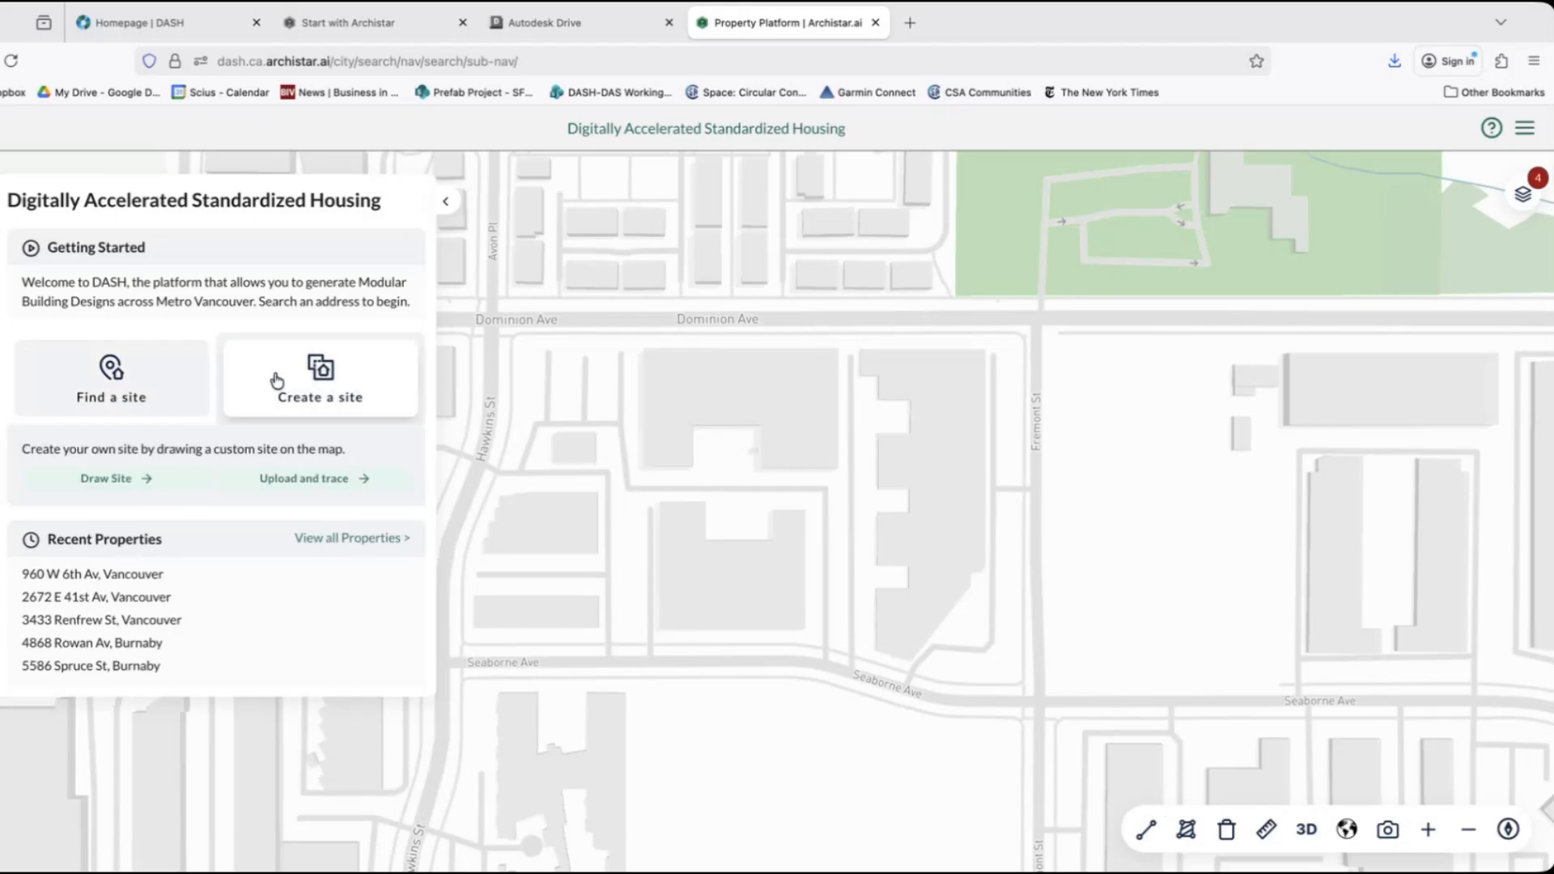
{"action": "left_click", "coordinate": [92, 482]}
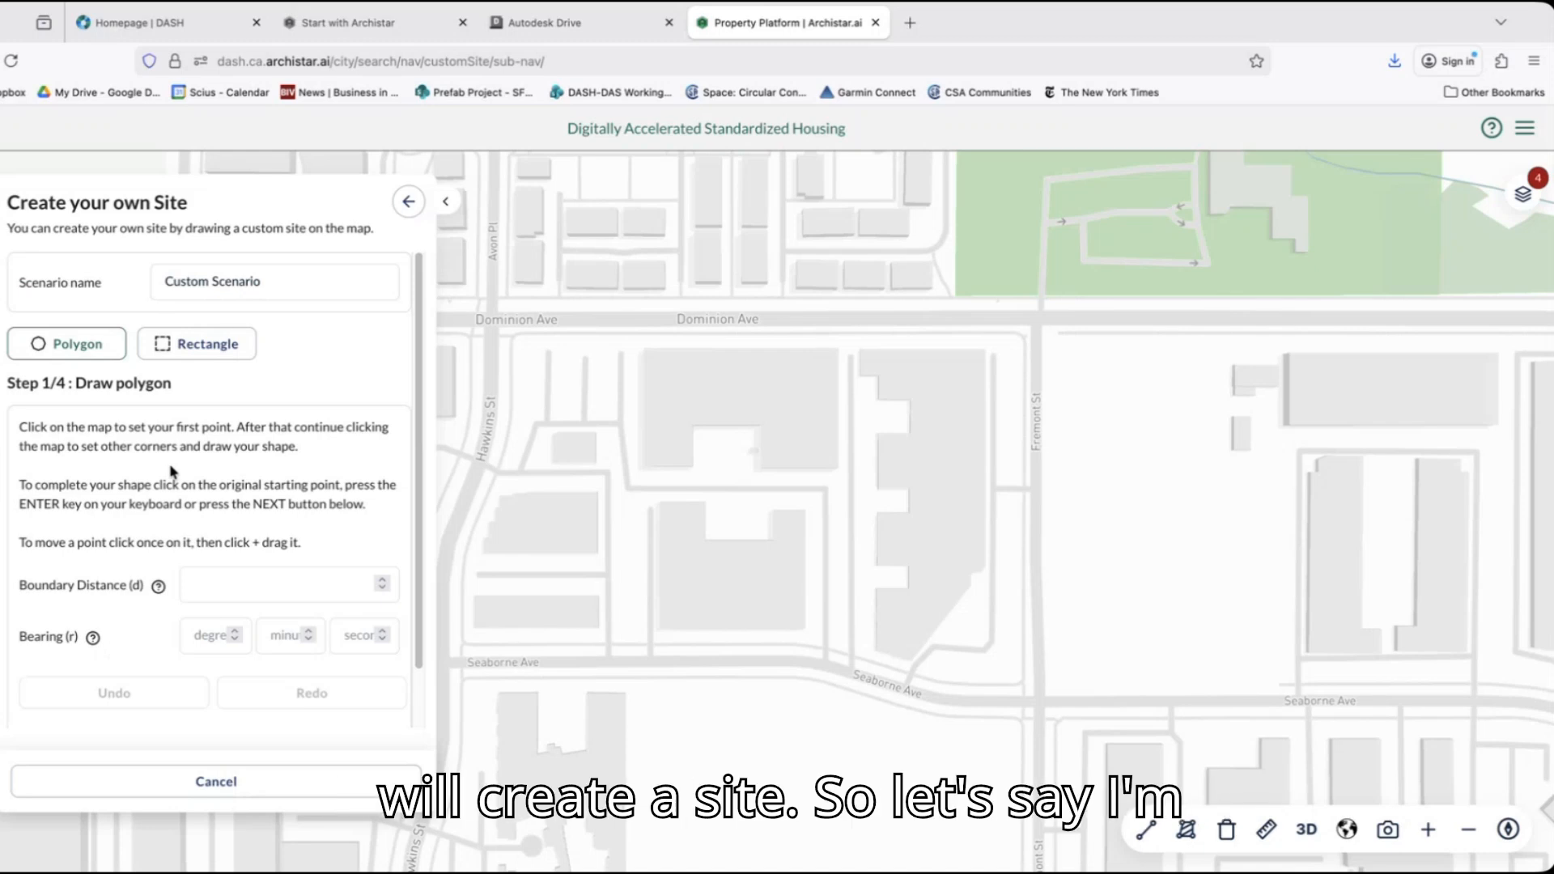
{"action": "left_click", "coordinate": [78, 346]}
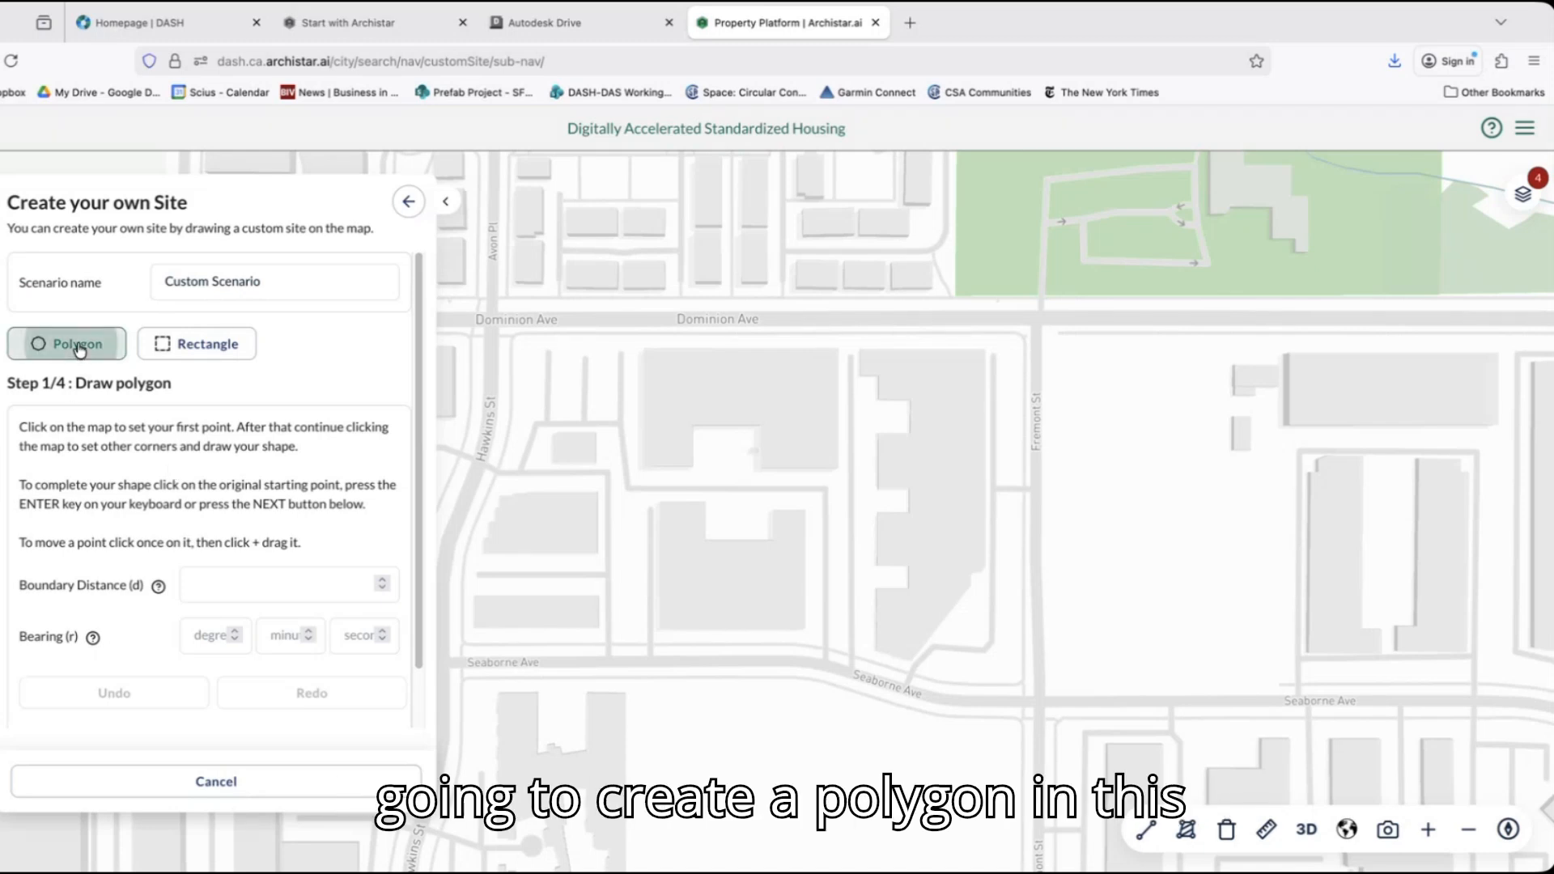
{"action": "left_click", "coordinate": [1049, 342]}
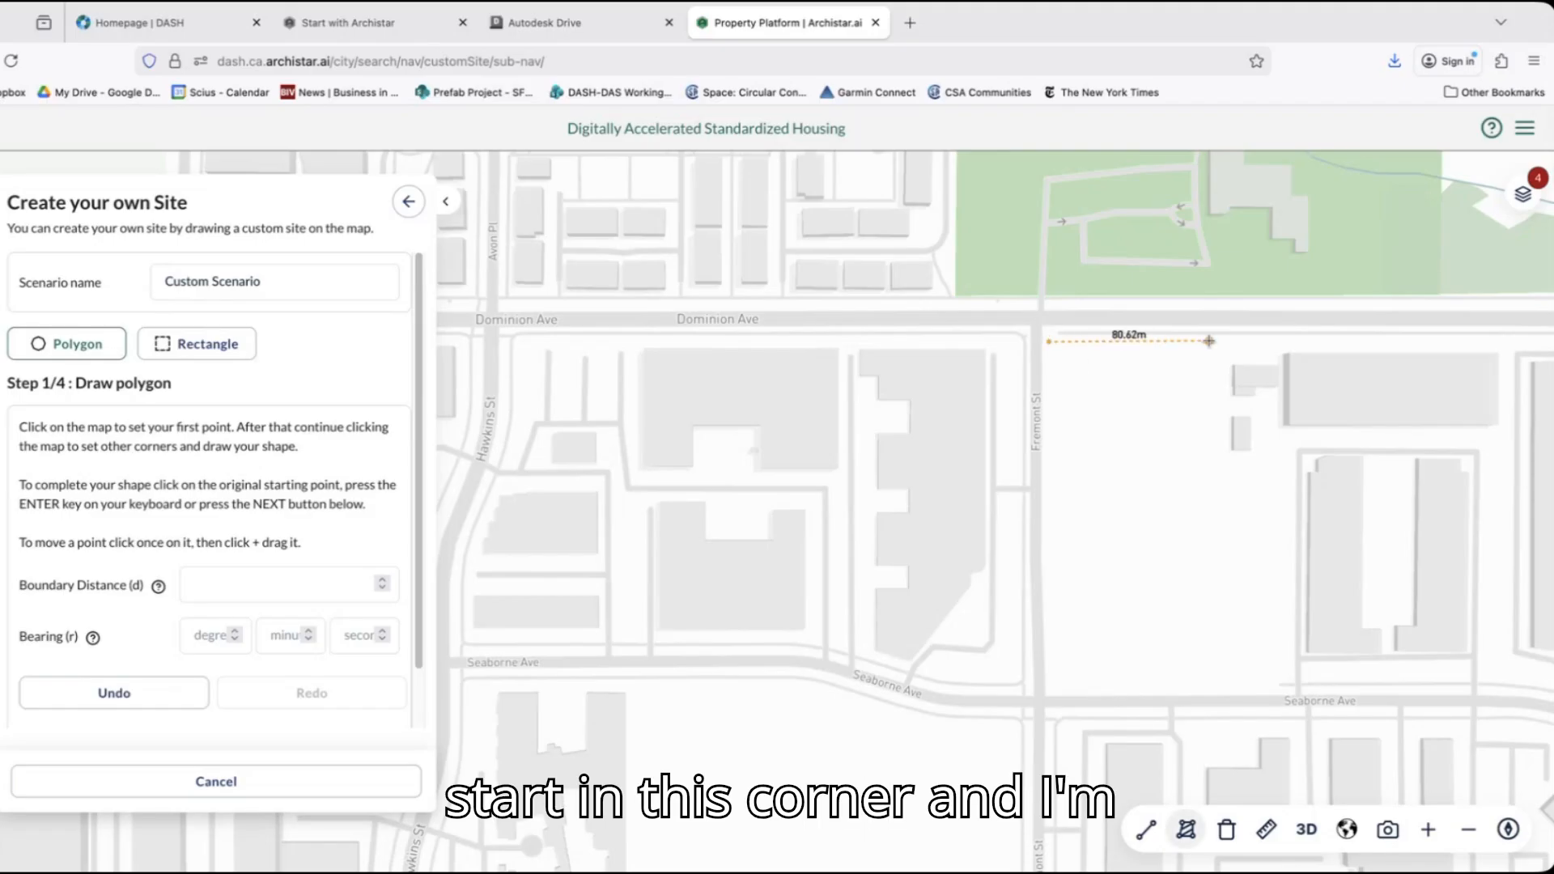
{"action": "left_click", "coordinate": [1225, 341]}
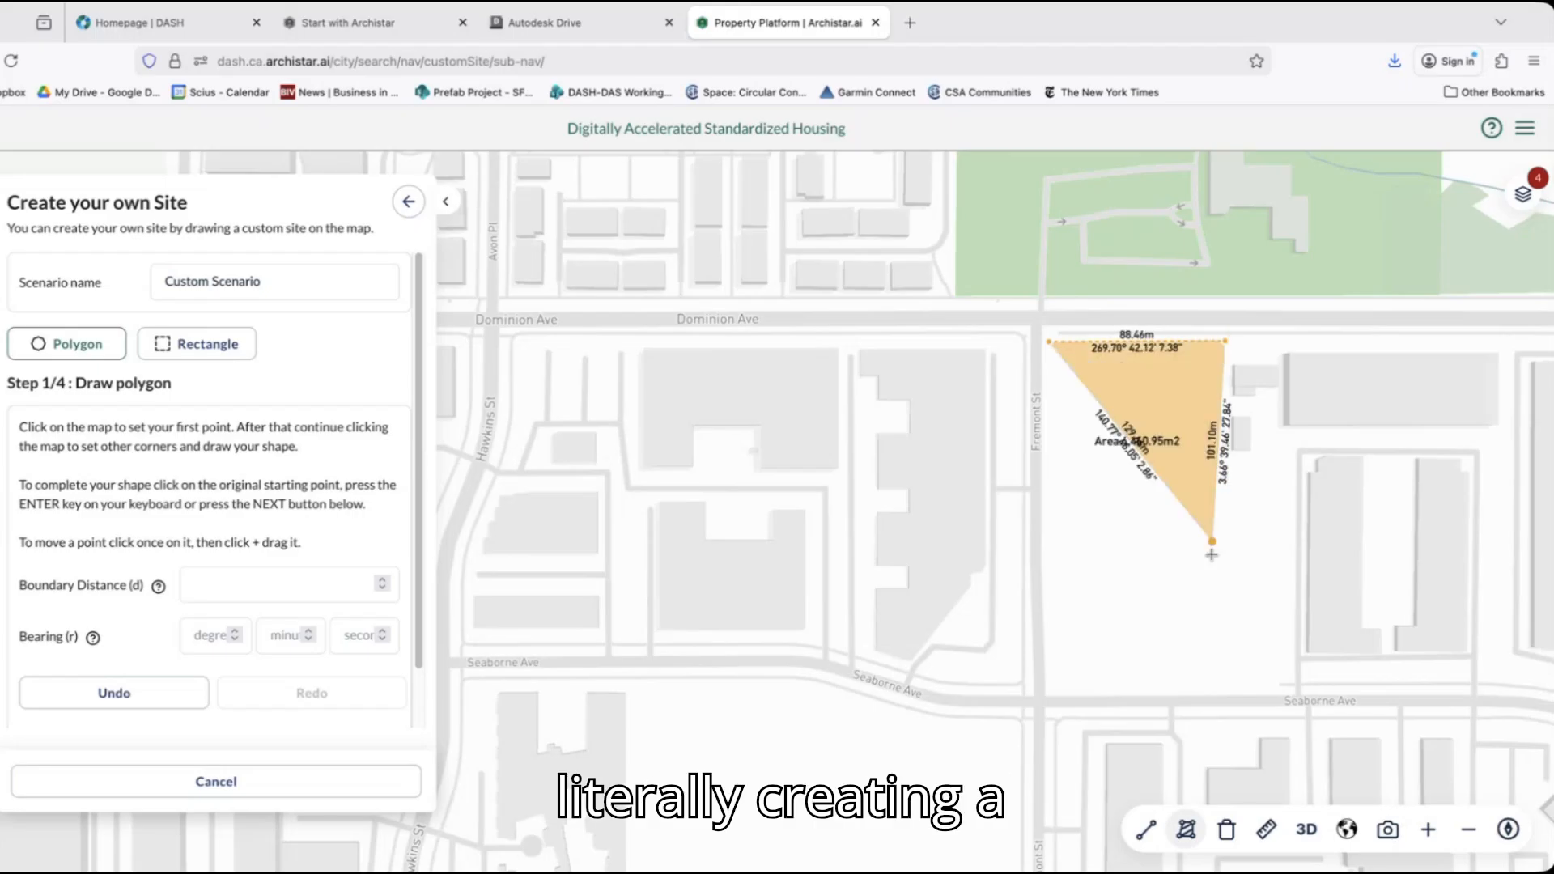
{"action": "left_click", "coordinate": [1230, 695]}
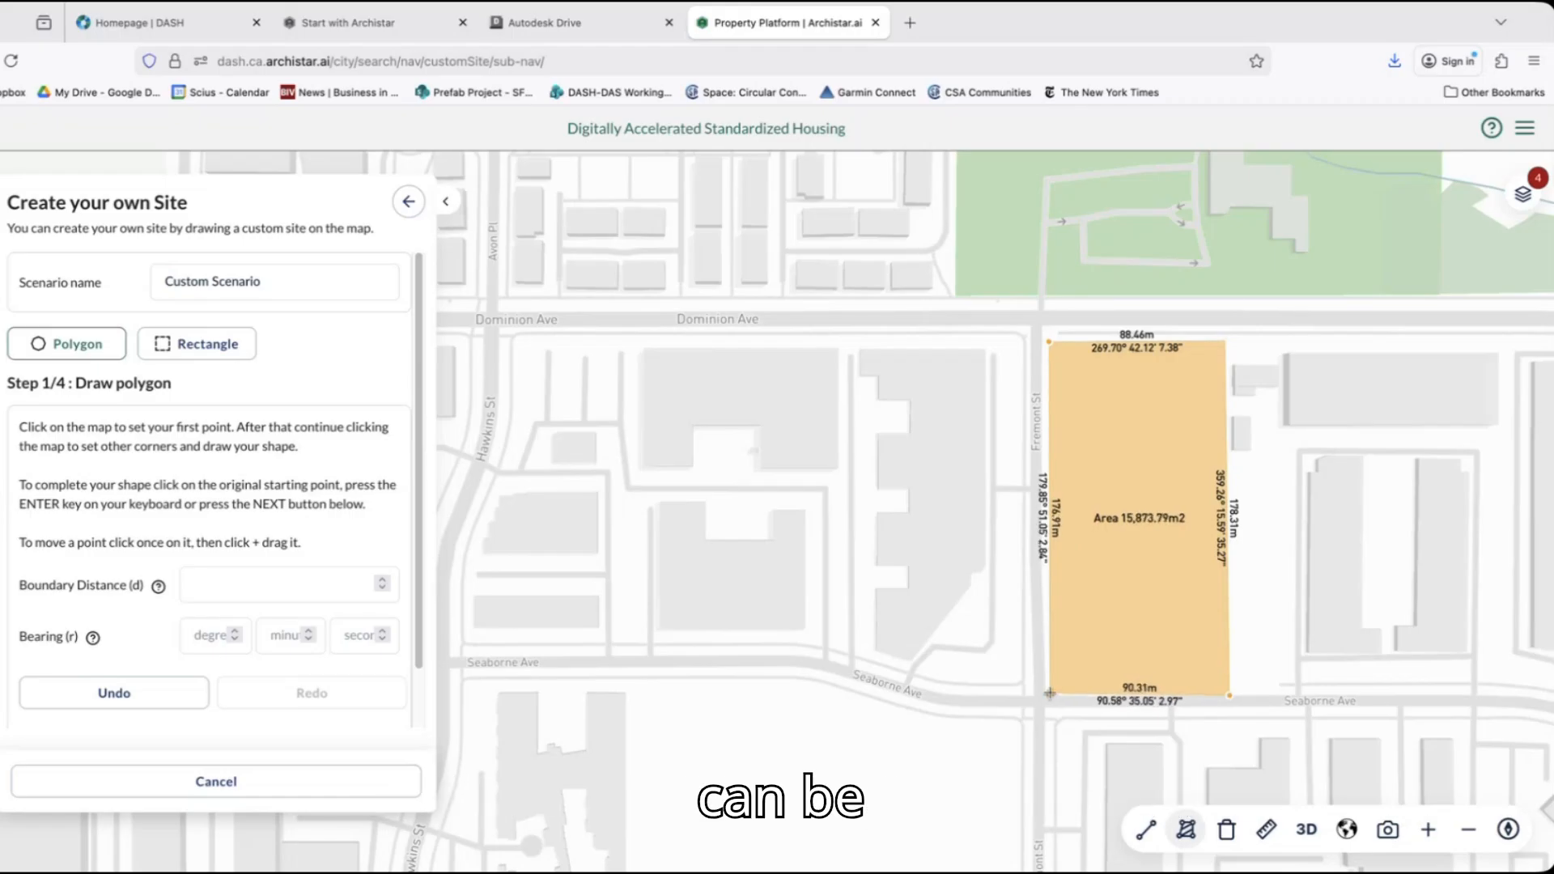
{"action": "left_click", "coordinate": [1050, 694]}
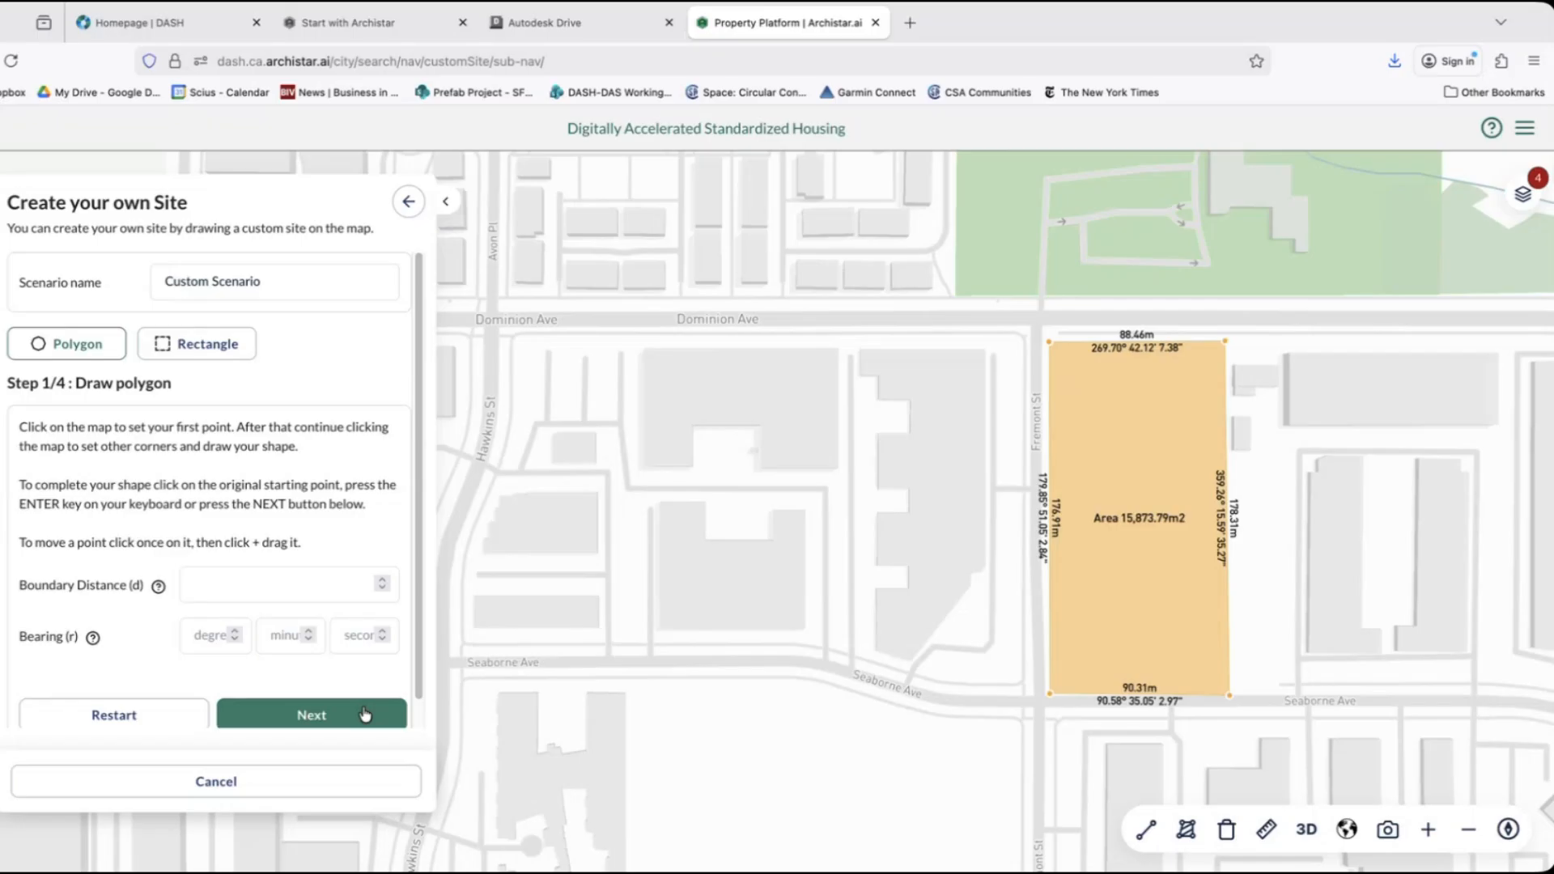
{"action": "scroll", "coordinate": [298, 570], "scroll_direction": "down", "scroll_amount": 1}
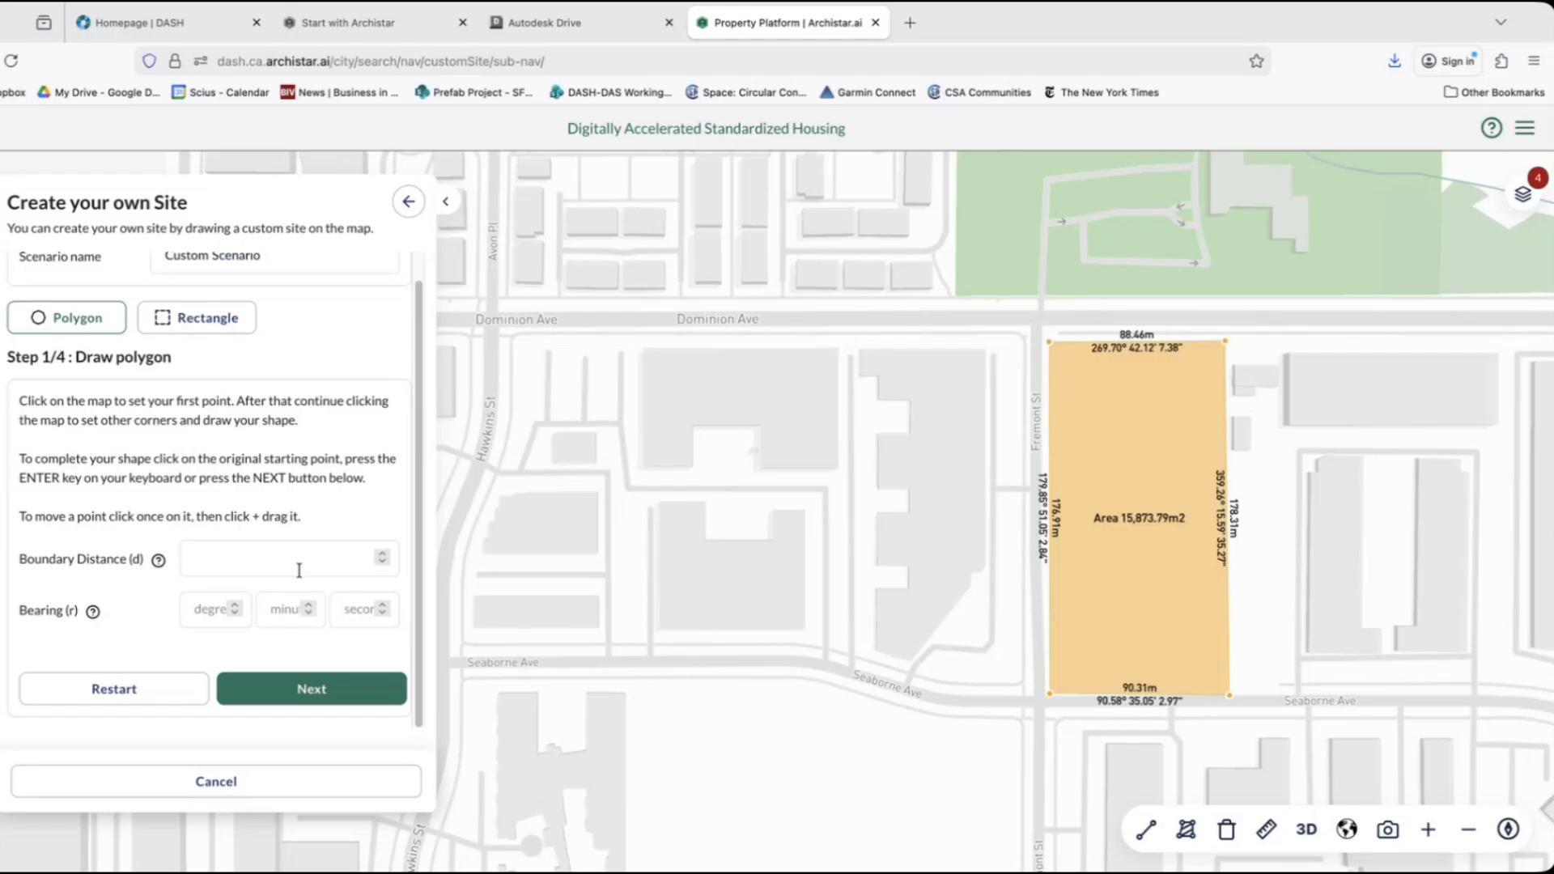
{"action": "left_click", "coordinate": [322, 689]}
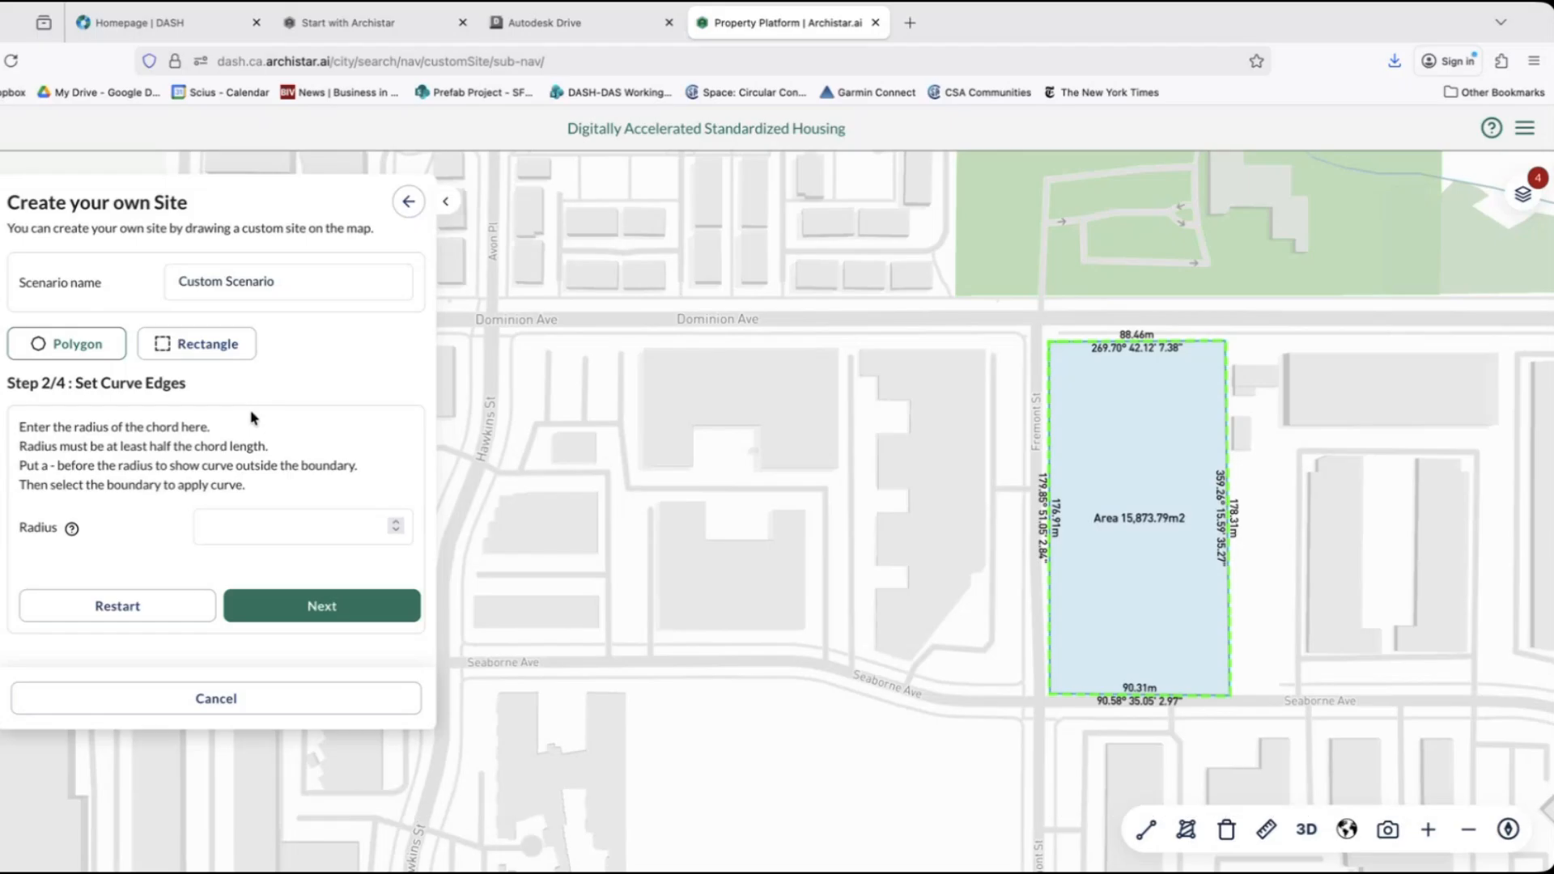
{"action": "left_click", "coordinate": [357, 606]}
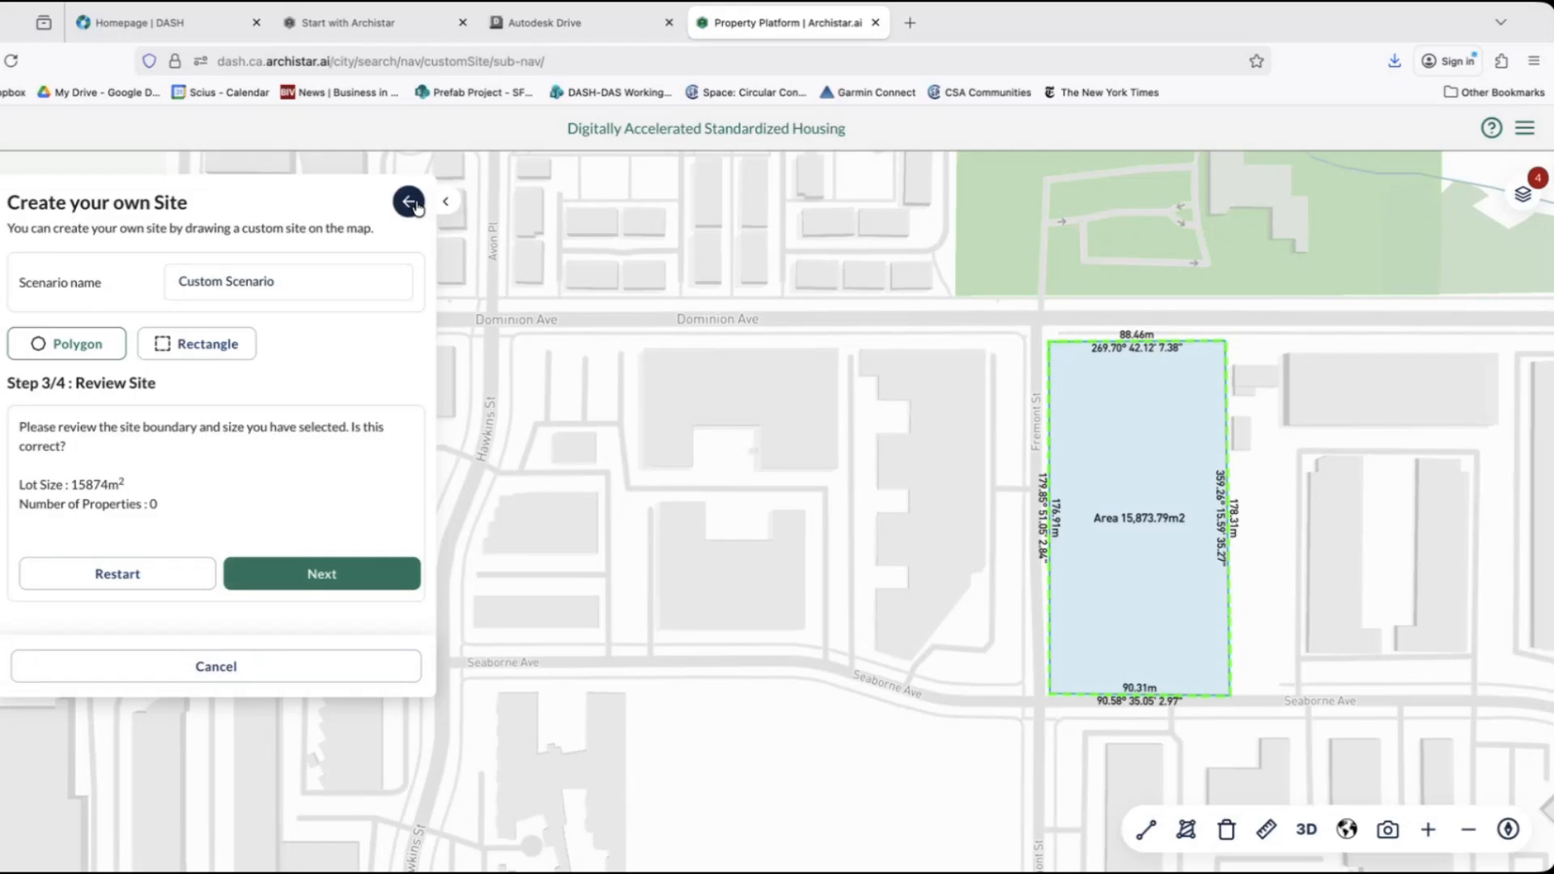
{"action": "left_click", "coordinate": [125, 581]}
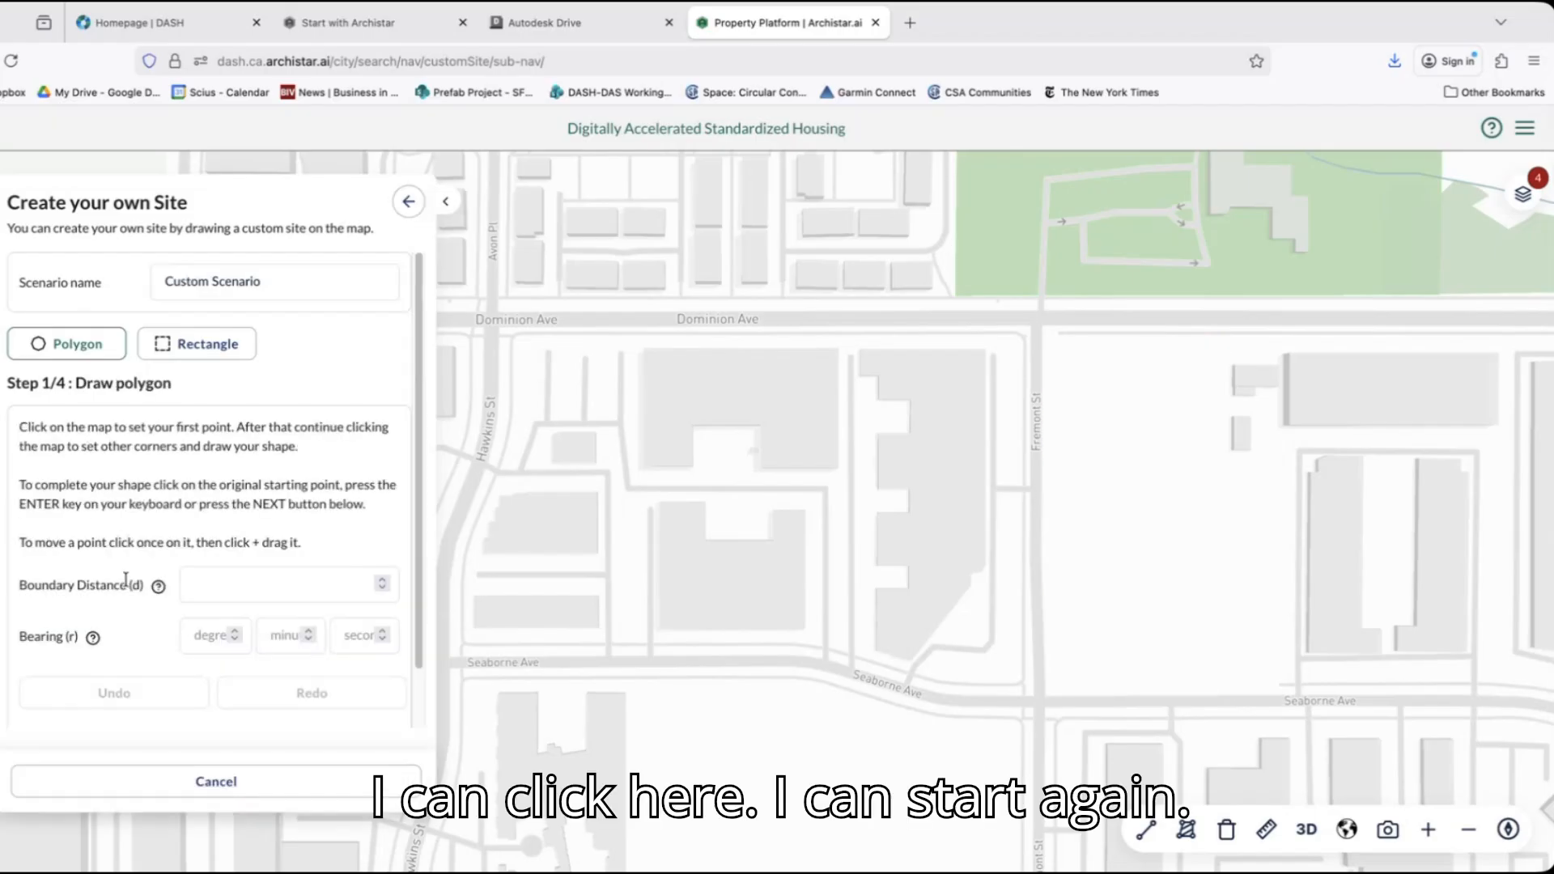
Draw a four-sided site in the parcel's southern part, with sides about 93 m north, 120 m east, 80 m south and 105 m west.
{"action": "left_click", "coordinate": [1042, 455]}
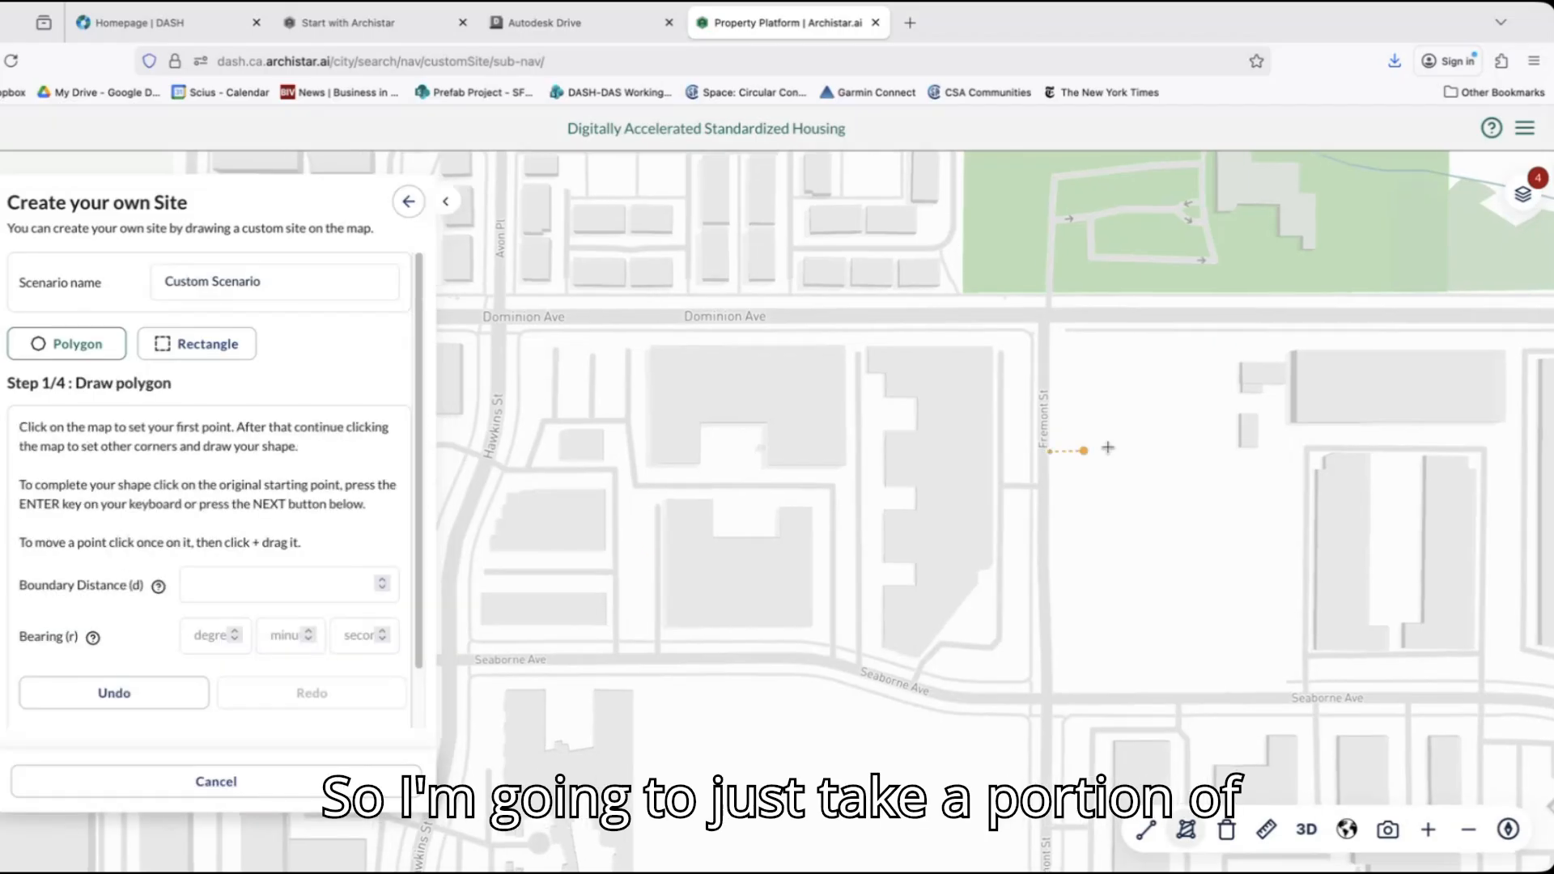
{"action": "left_click", "coordinate": [1234, 451]}
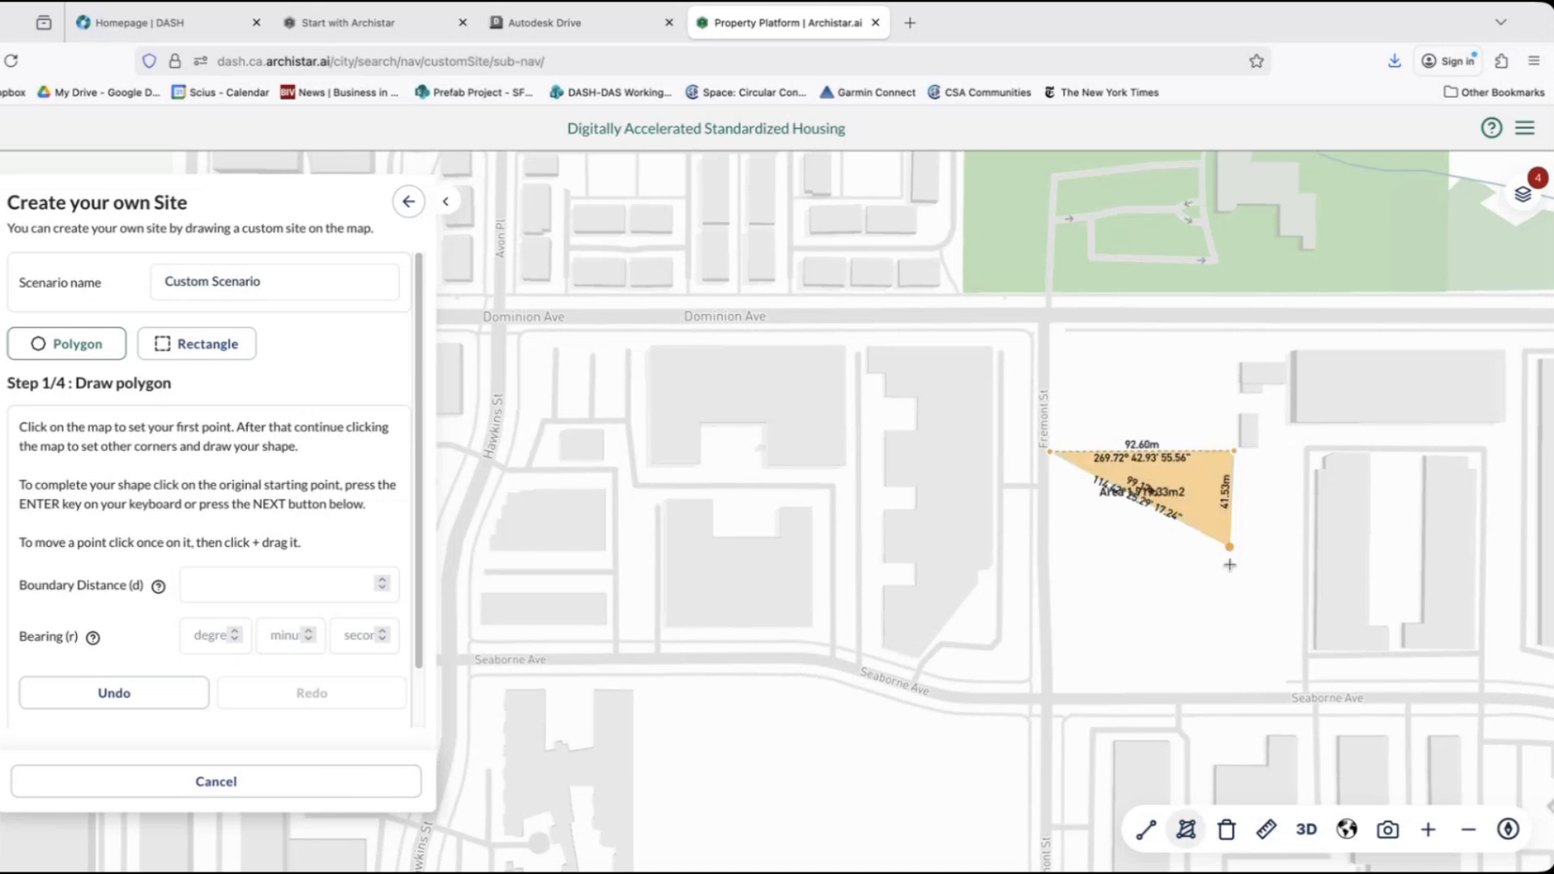
{"action": "left_click", "coordinate": [1233, 689]}
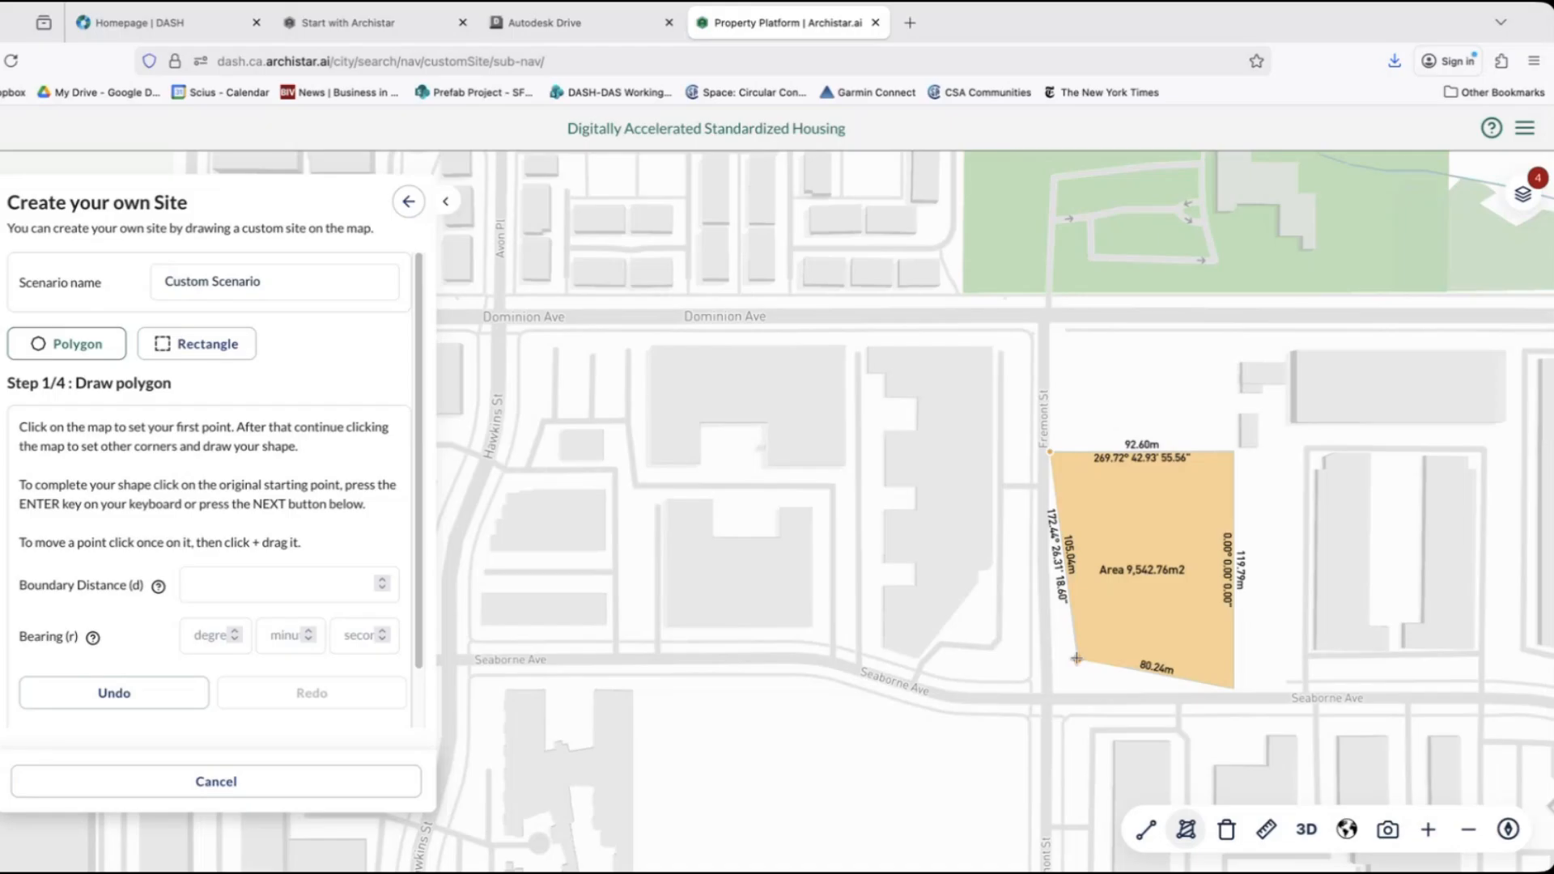
{"action": "double_click", "coordinate": [1076, 658]}
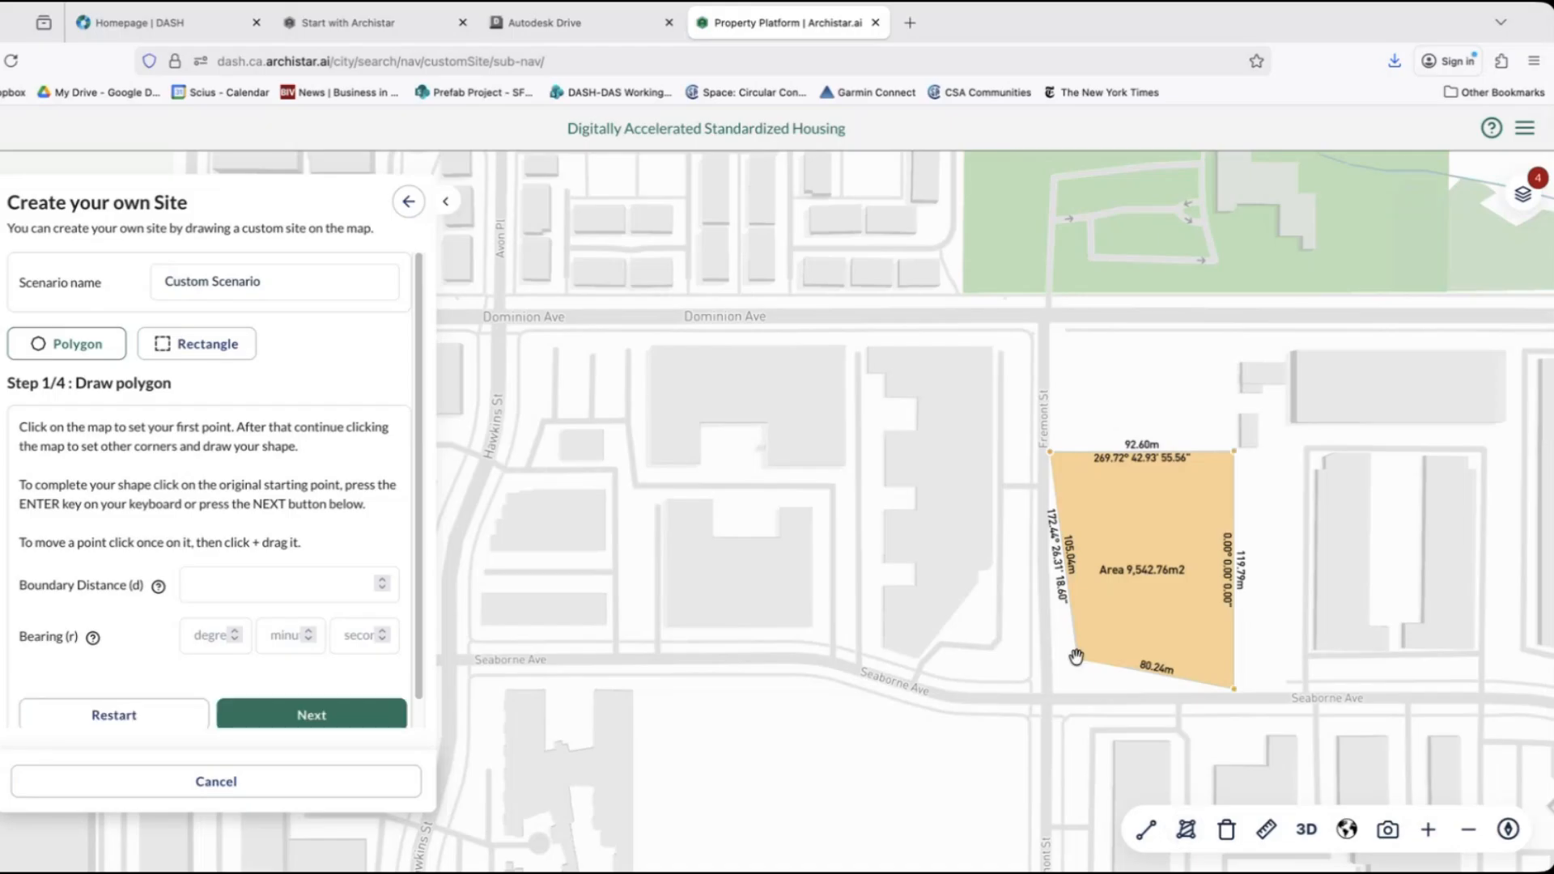
Accept the boundary without curved edges or street segments and create the custom site.
{"action": "left_click", "coordinate": [372, 723]}
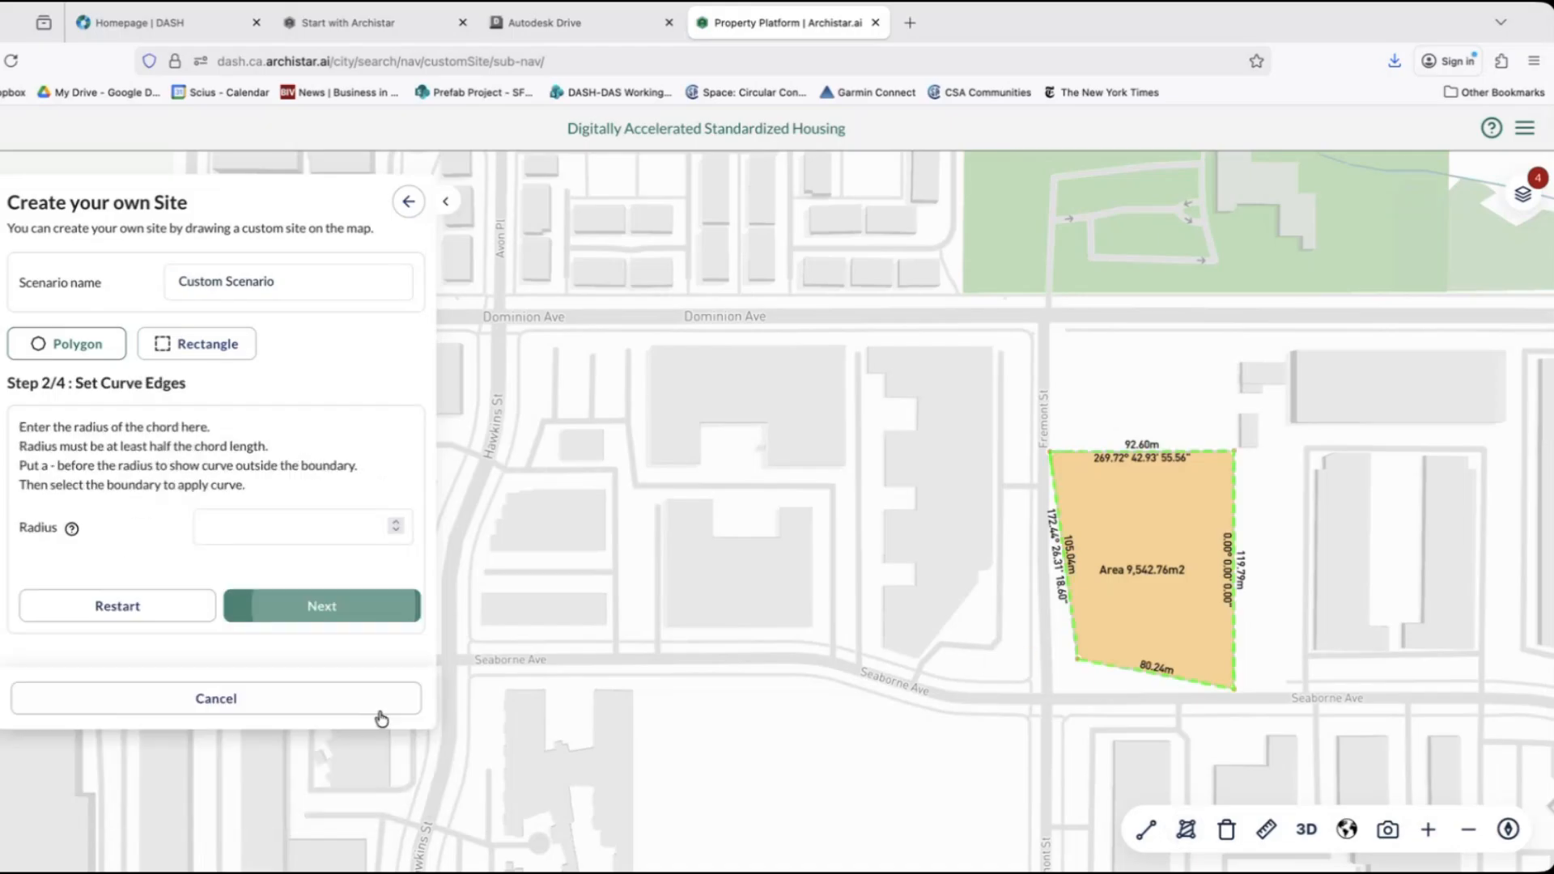
{"action": "left_click", "coordinate": [332, 613]}
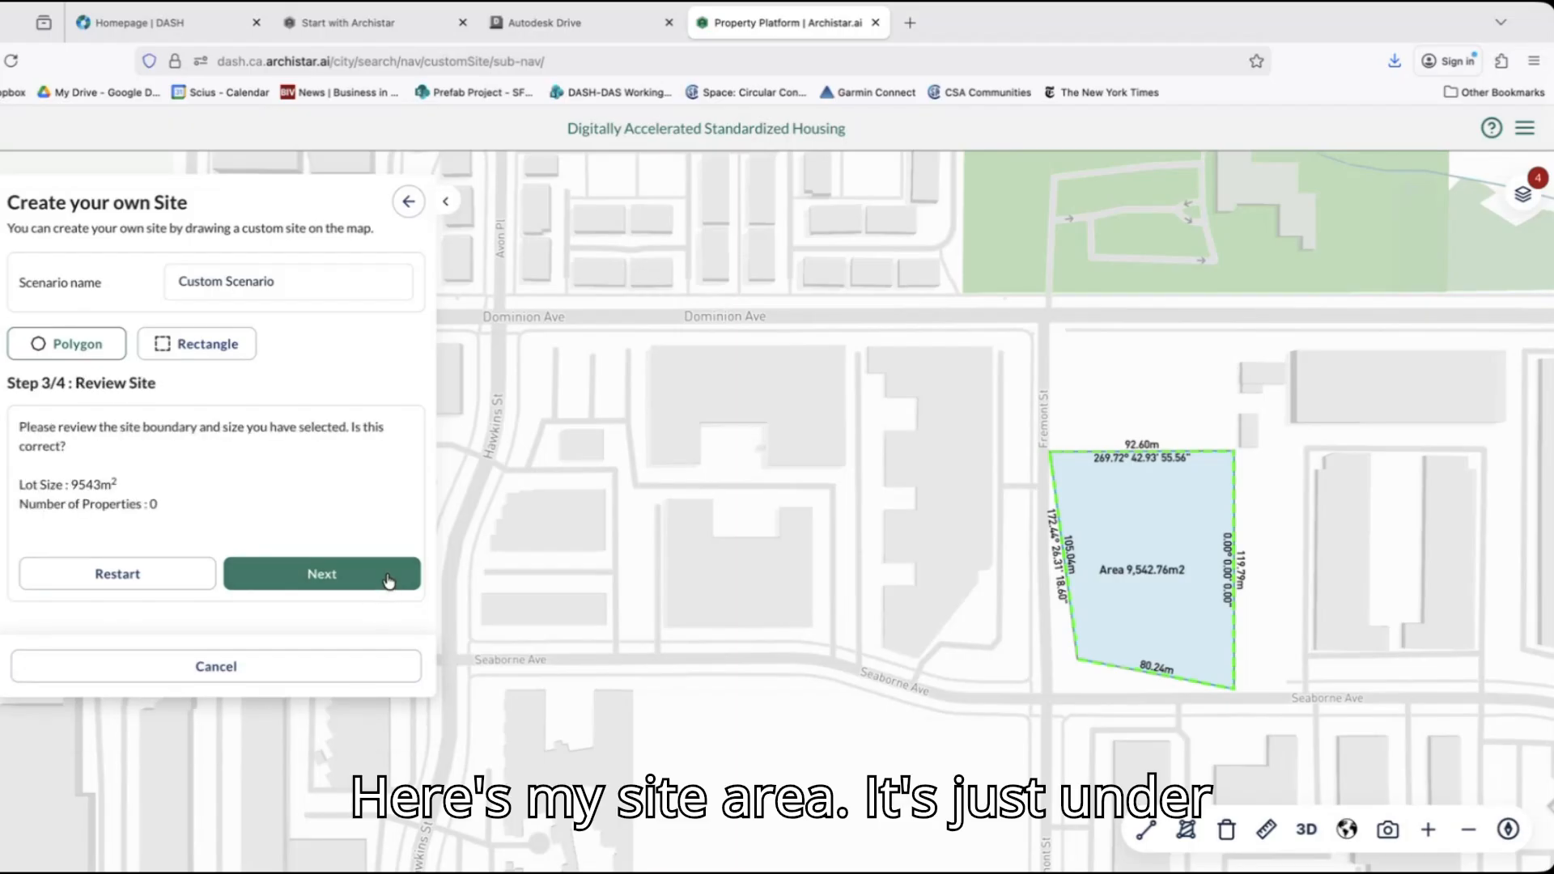
{"action": "left_click", "coordinate": [390, 580]}
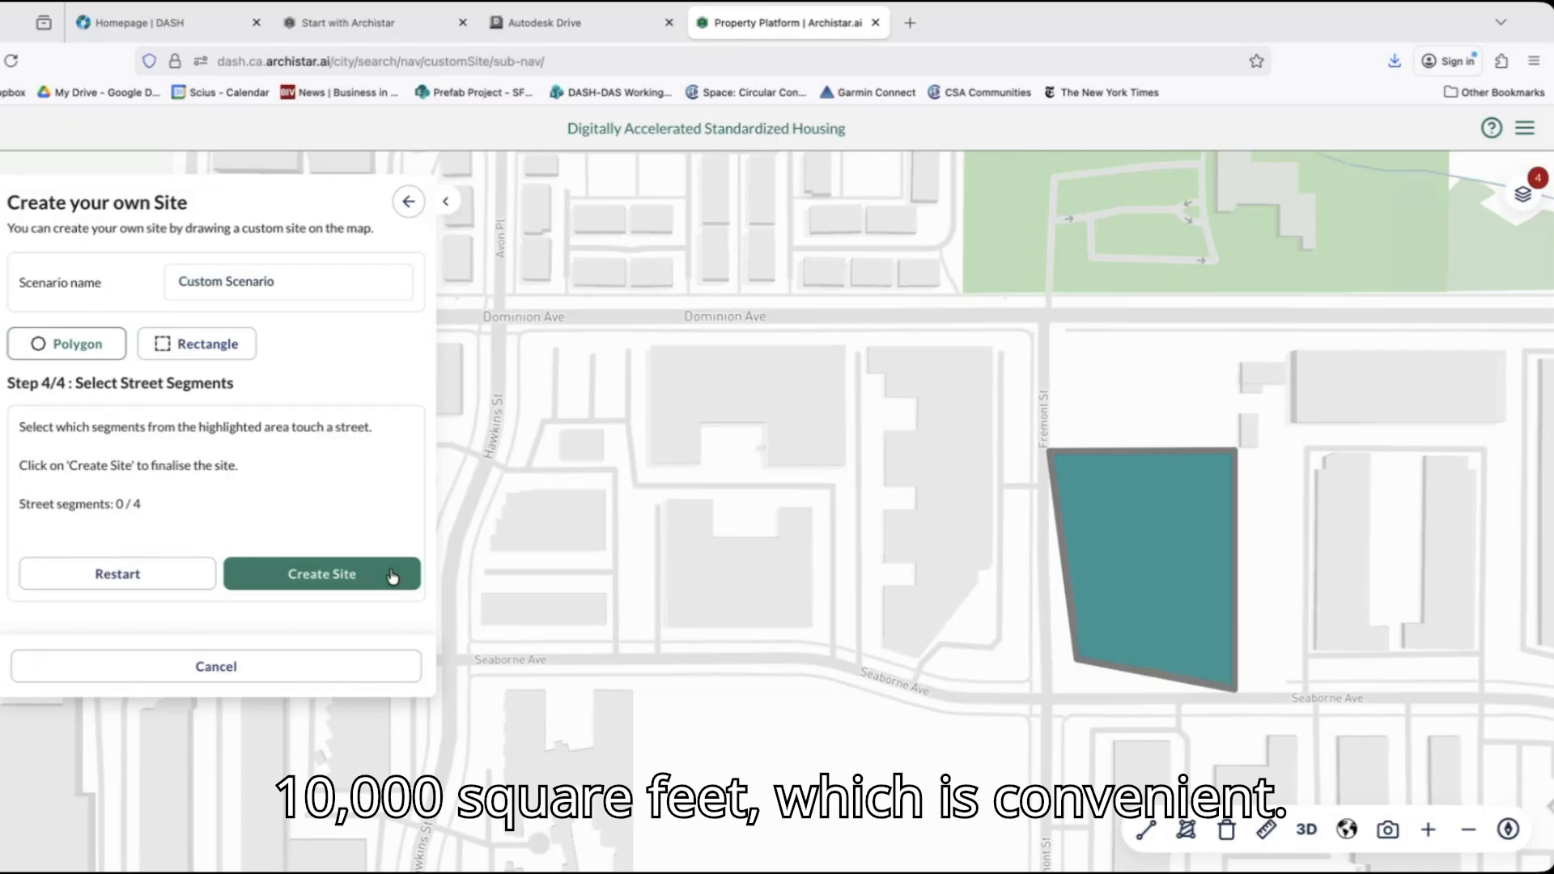
{"action": "left_click", "coordinate": [392, 576]}
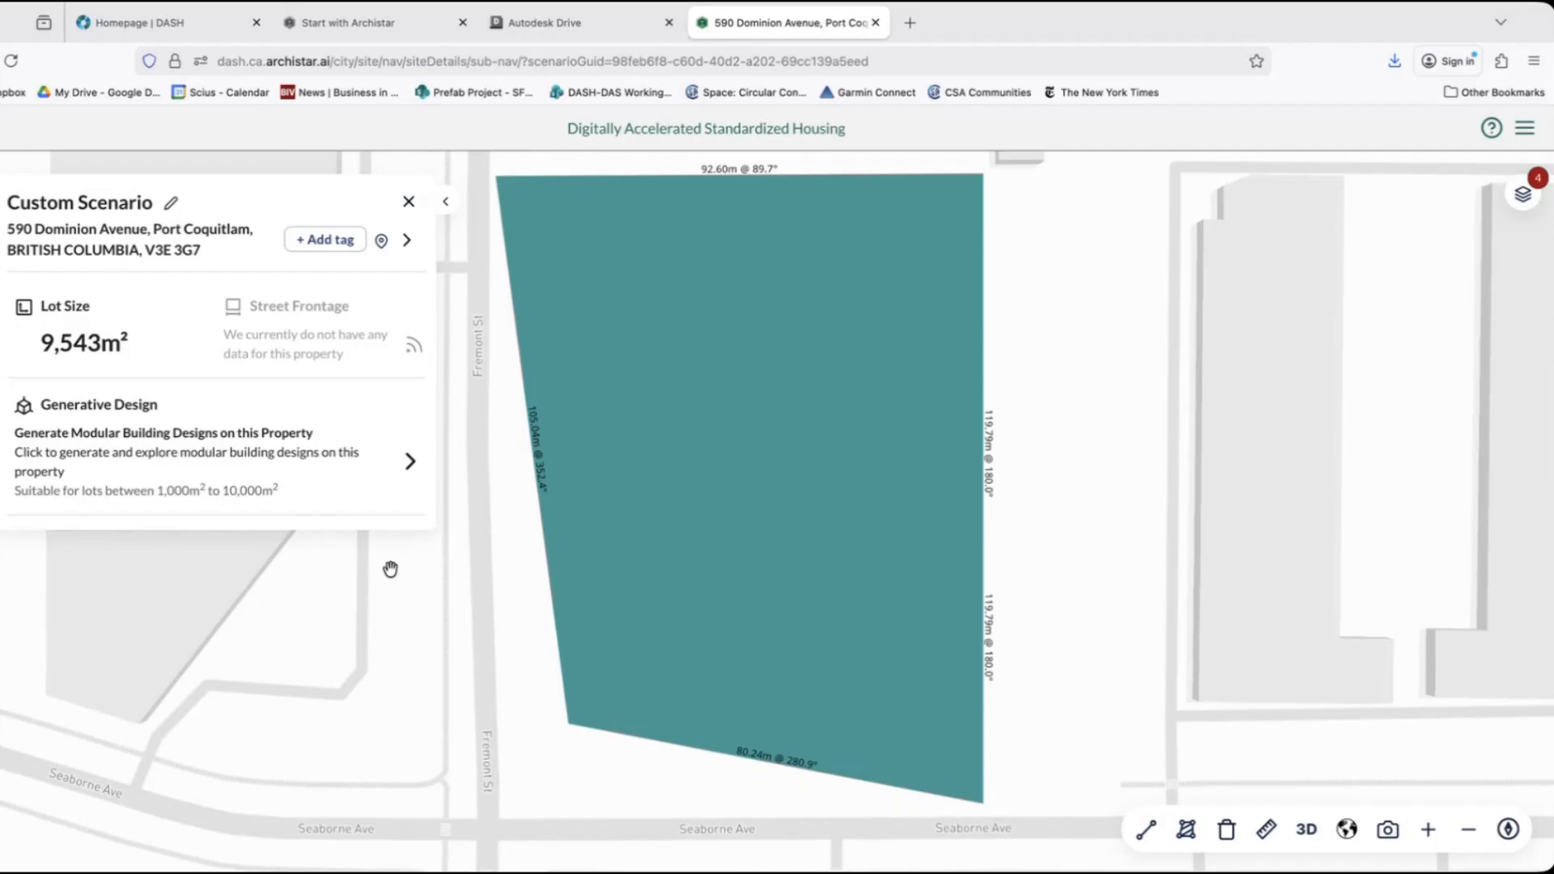
Generate modular building designs for the custom site and review the apartment solutions.
{"action": "left_click", "coordinate": [166, 471]}
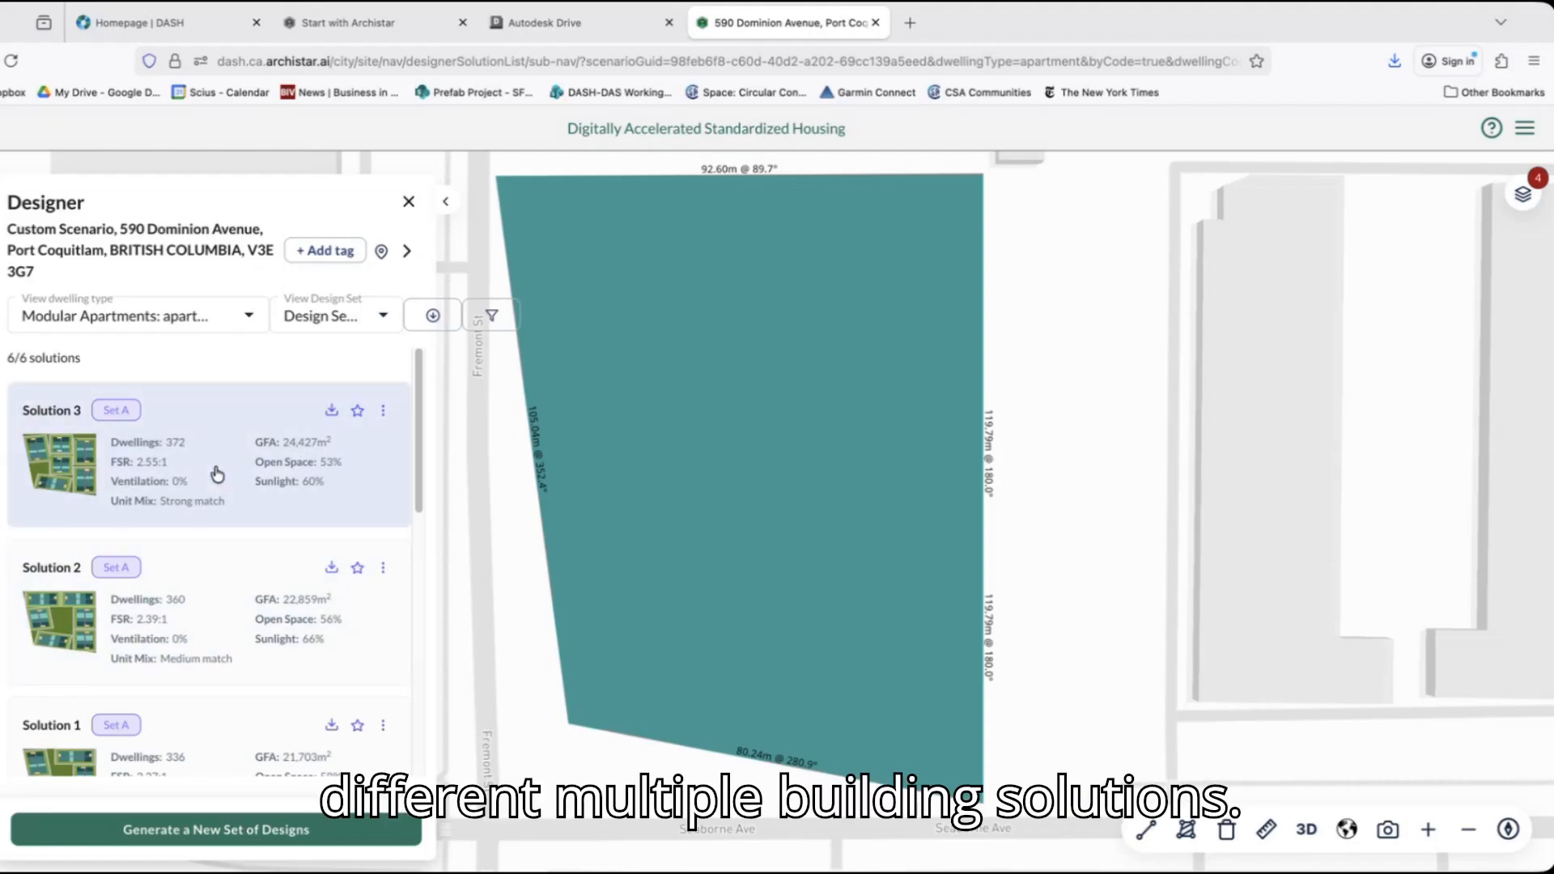
{"action": "scroll", "coordinate": [217, 475], "scroll_direction": "down", "scroll_amount": 5}
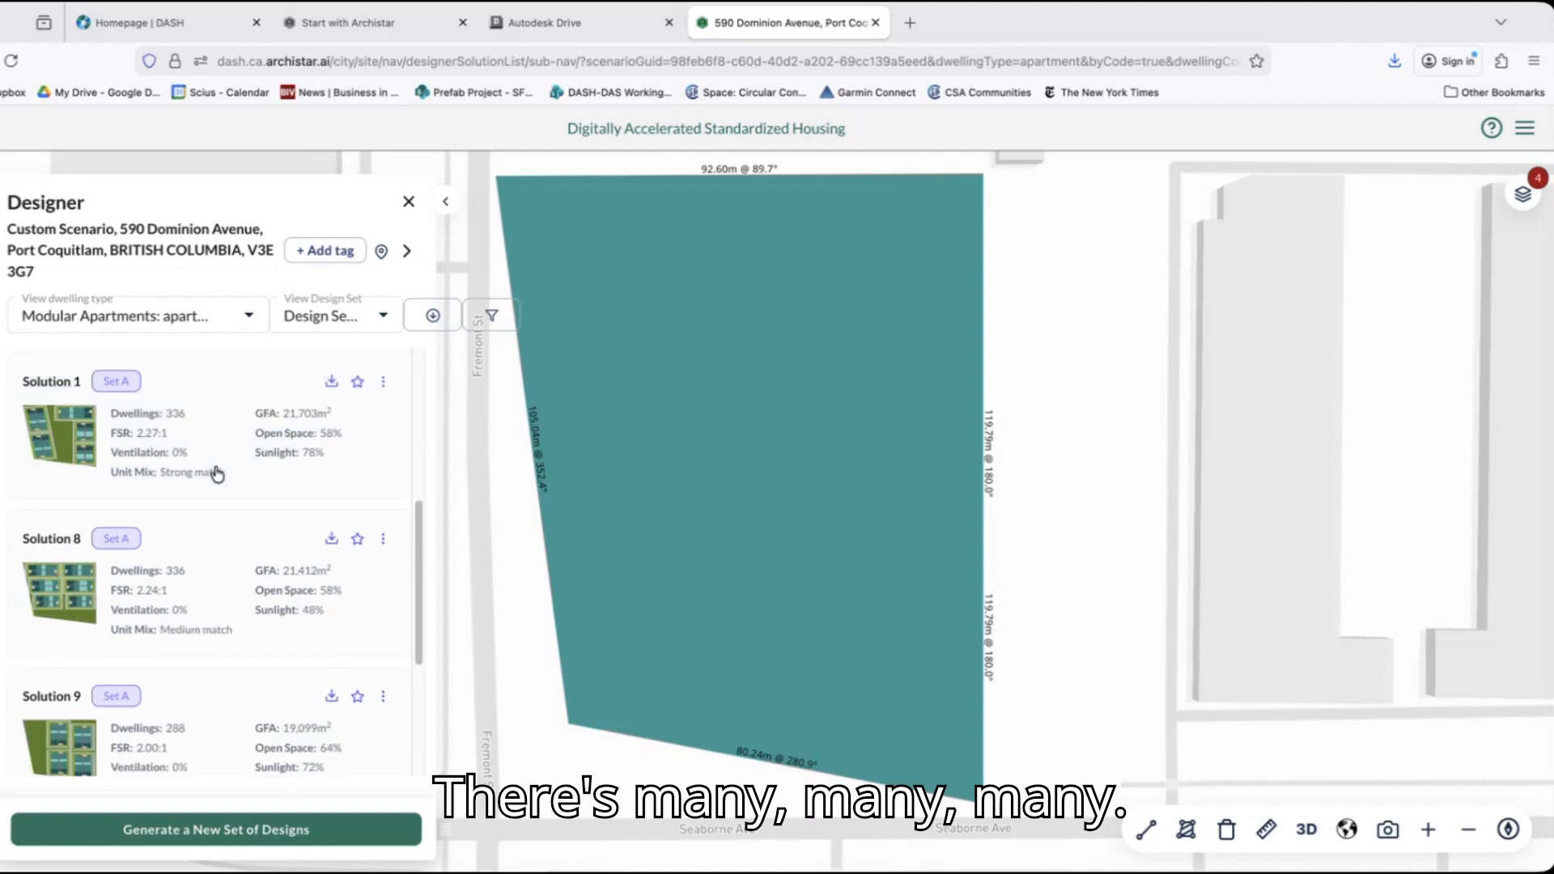
{"action": "scroll", "coordinate": [217, 474], "scroll_direction": "down", "scroll_amount": 3}
{"action": "scroll", "coordinate": [217, 474], "scroll_direction": "up", "scroll_amount": 7}
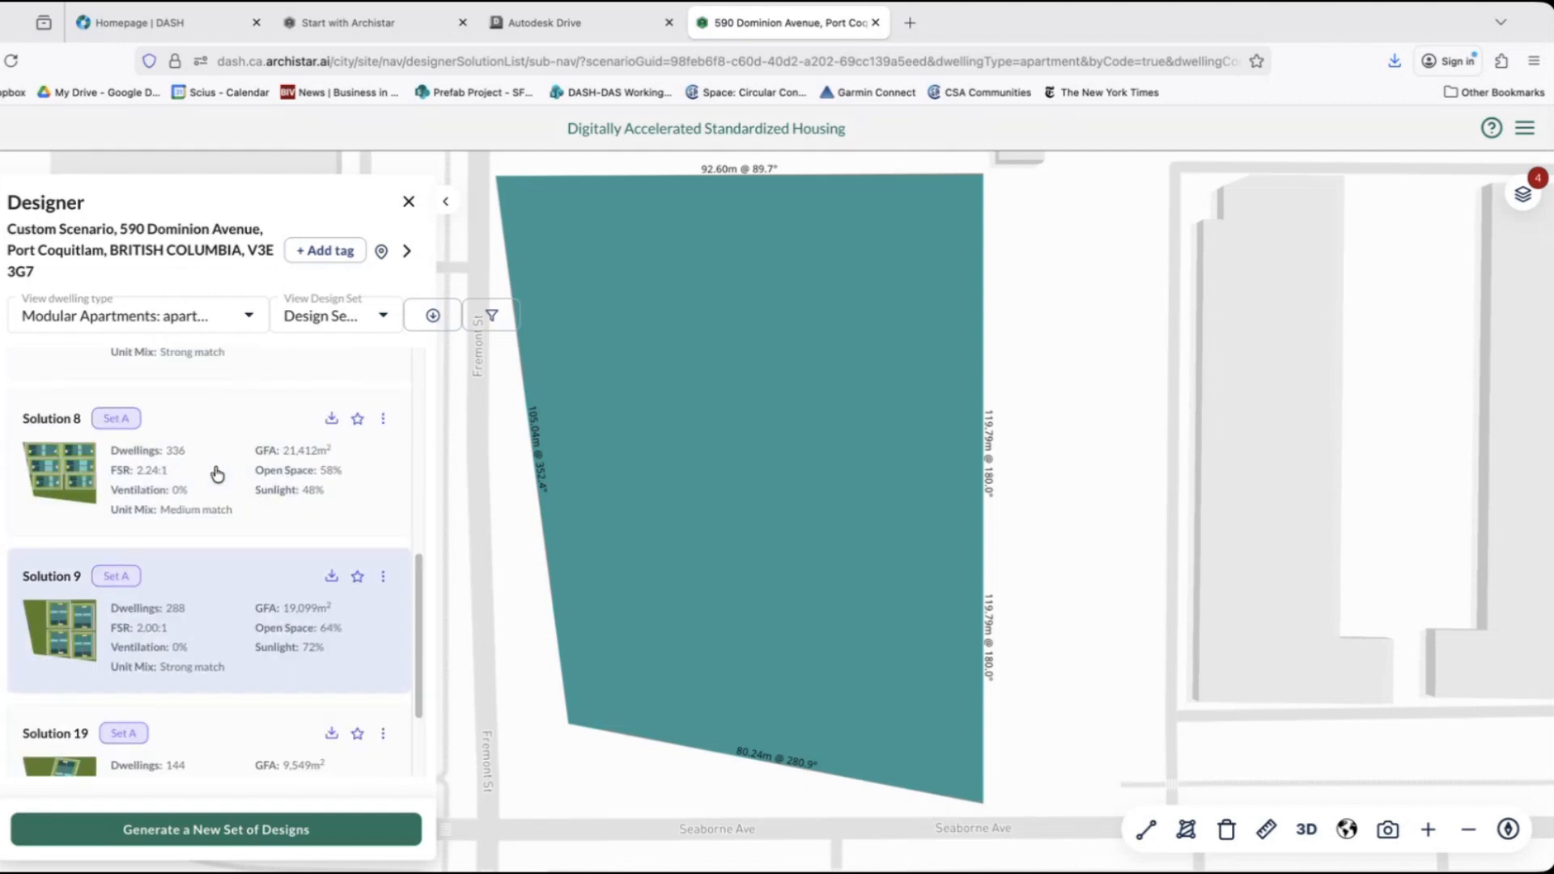
{"action": "scroll", "coordinate": [217, 474], "scroll_direction": "up", "scroll_amount": 1}
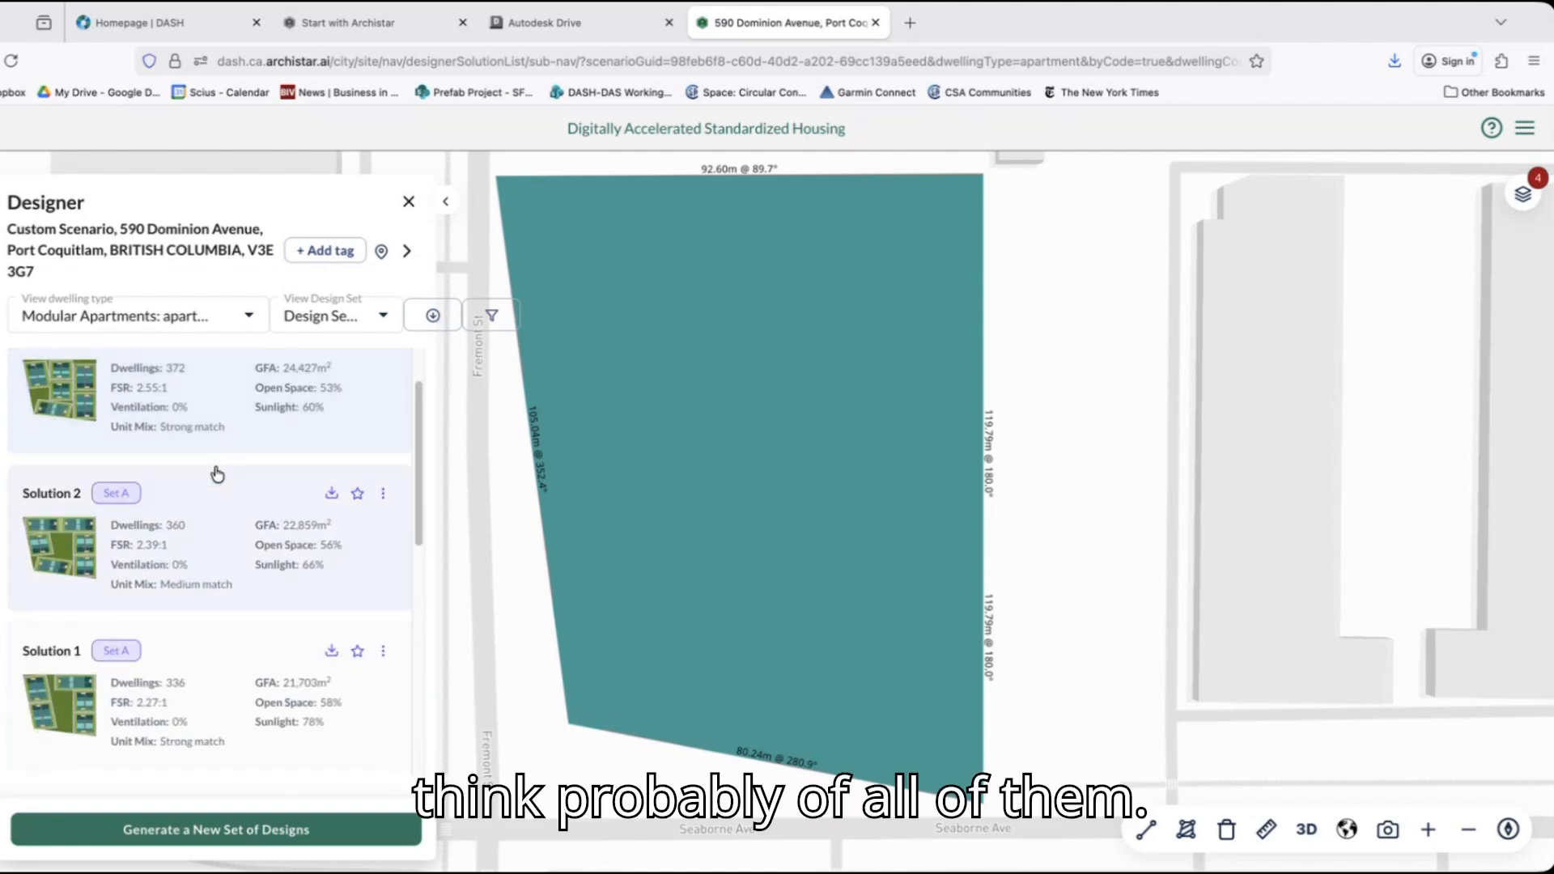
{"action": "scroll", "coordinate": [217, 473], "scroll_direction": "down", "scroll_amount": 3}
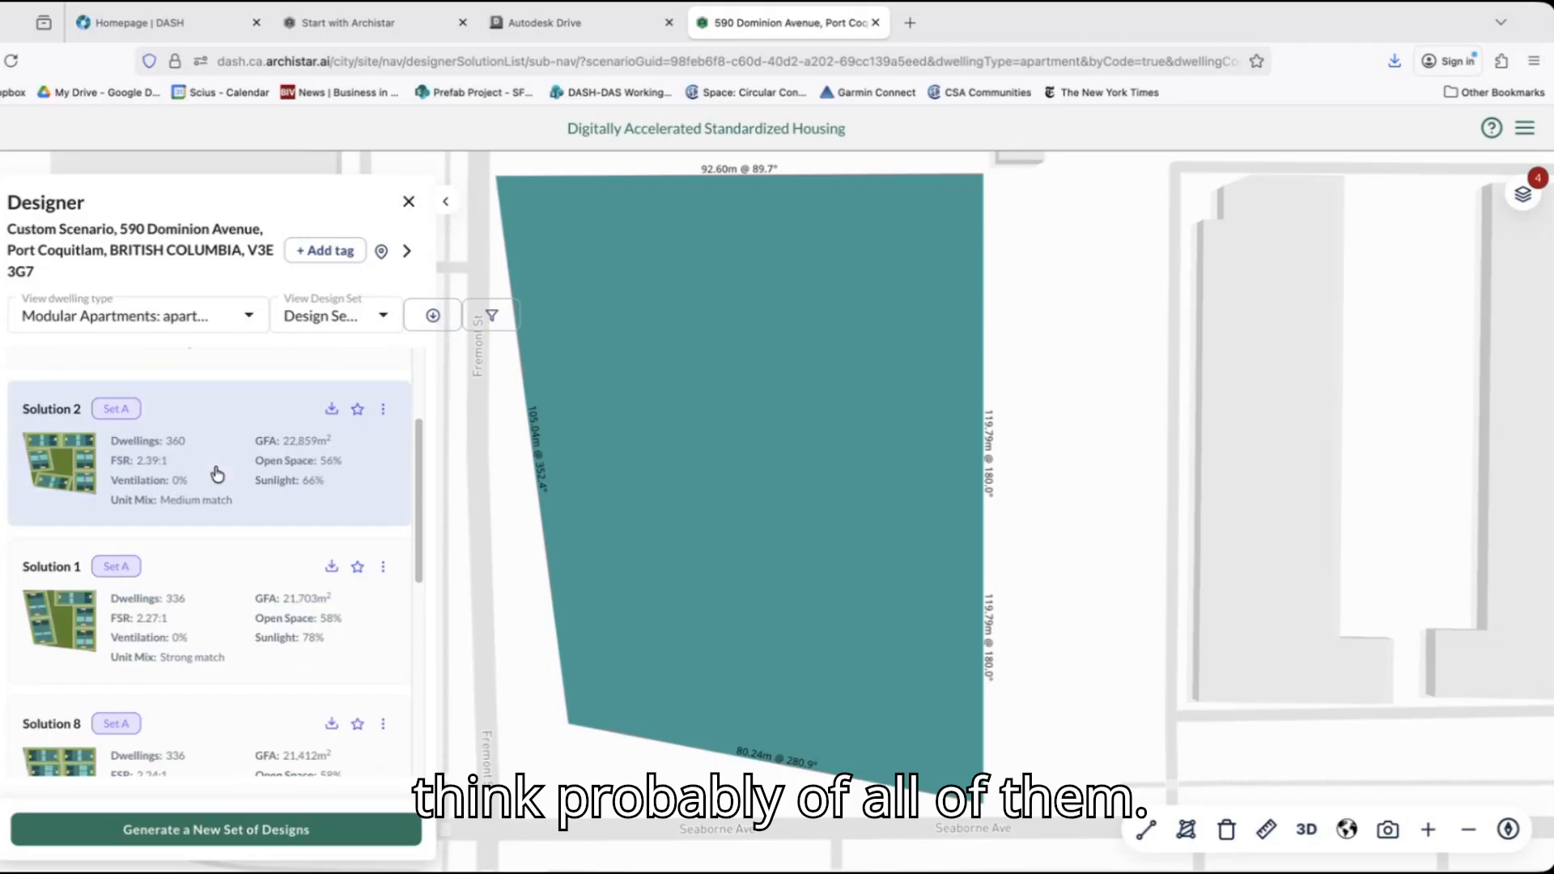
Load apartment Solution 1 on the custom site and inspect its building massing in the 3D view.
{"action": "left_click", "coordinate": [230, 597]}
{"action": "scroll", "coordinate": [229, 599], "scroll_direction": "down", "scroll_amount": 3}
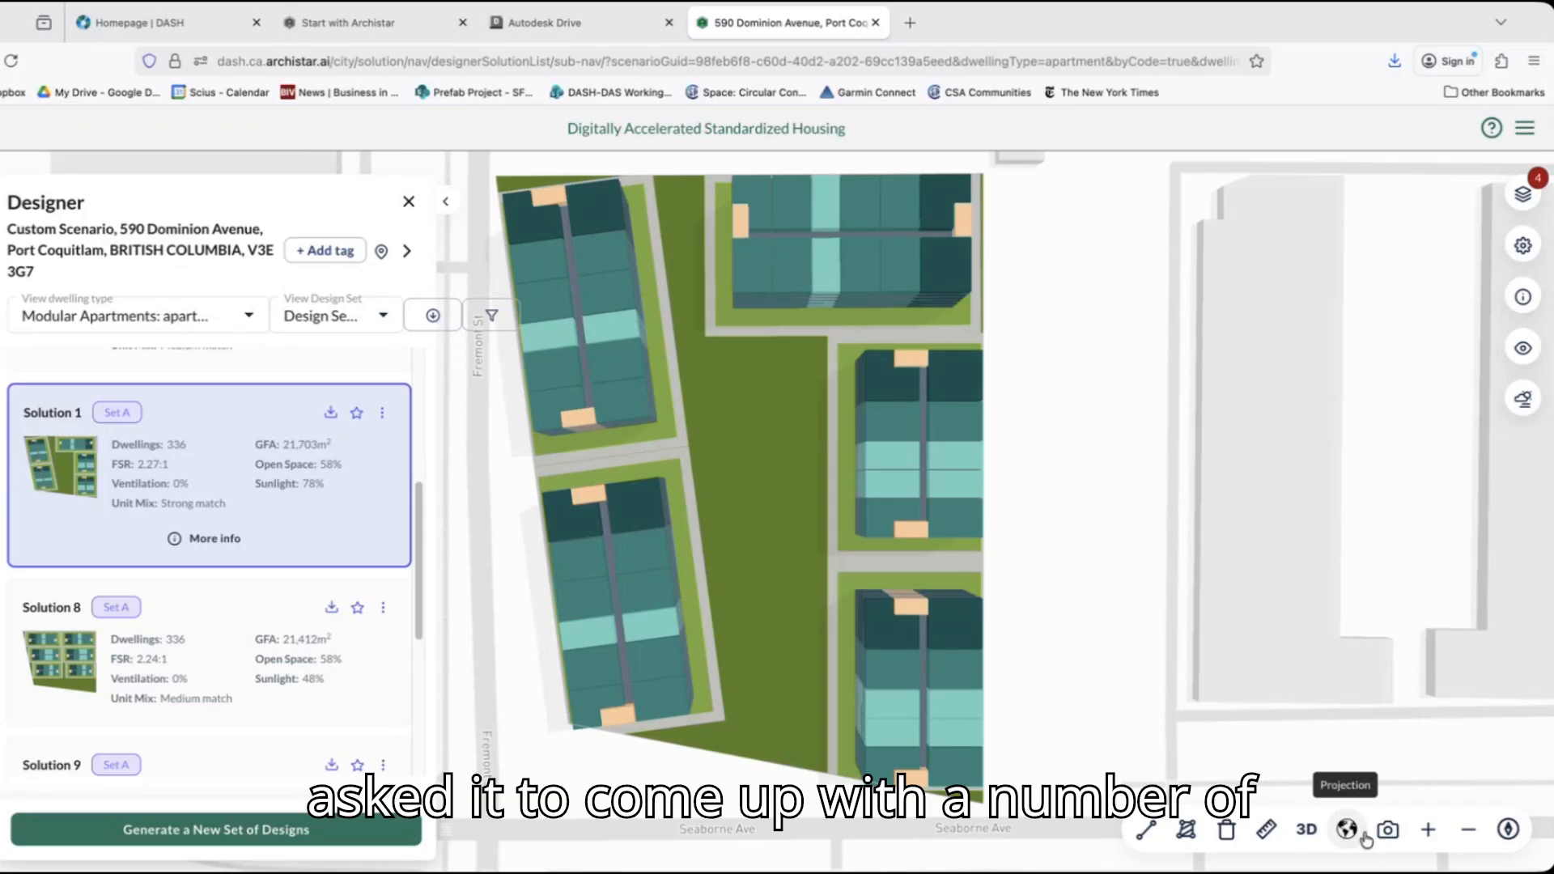
{"action": "left_click", "coordinate": [1306, 830]}
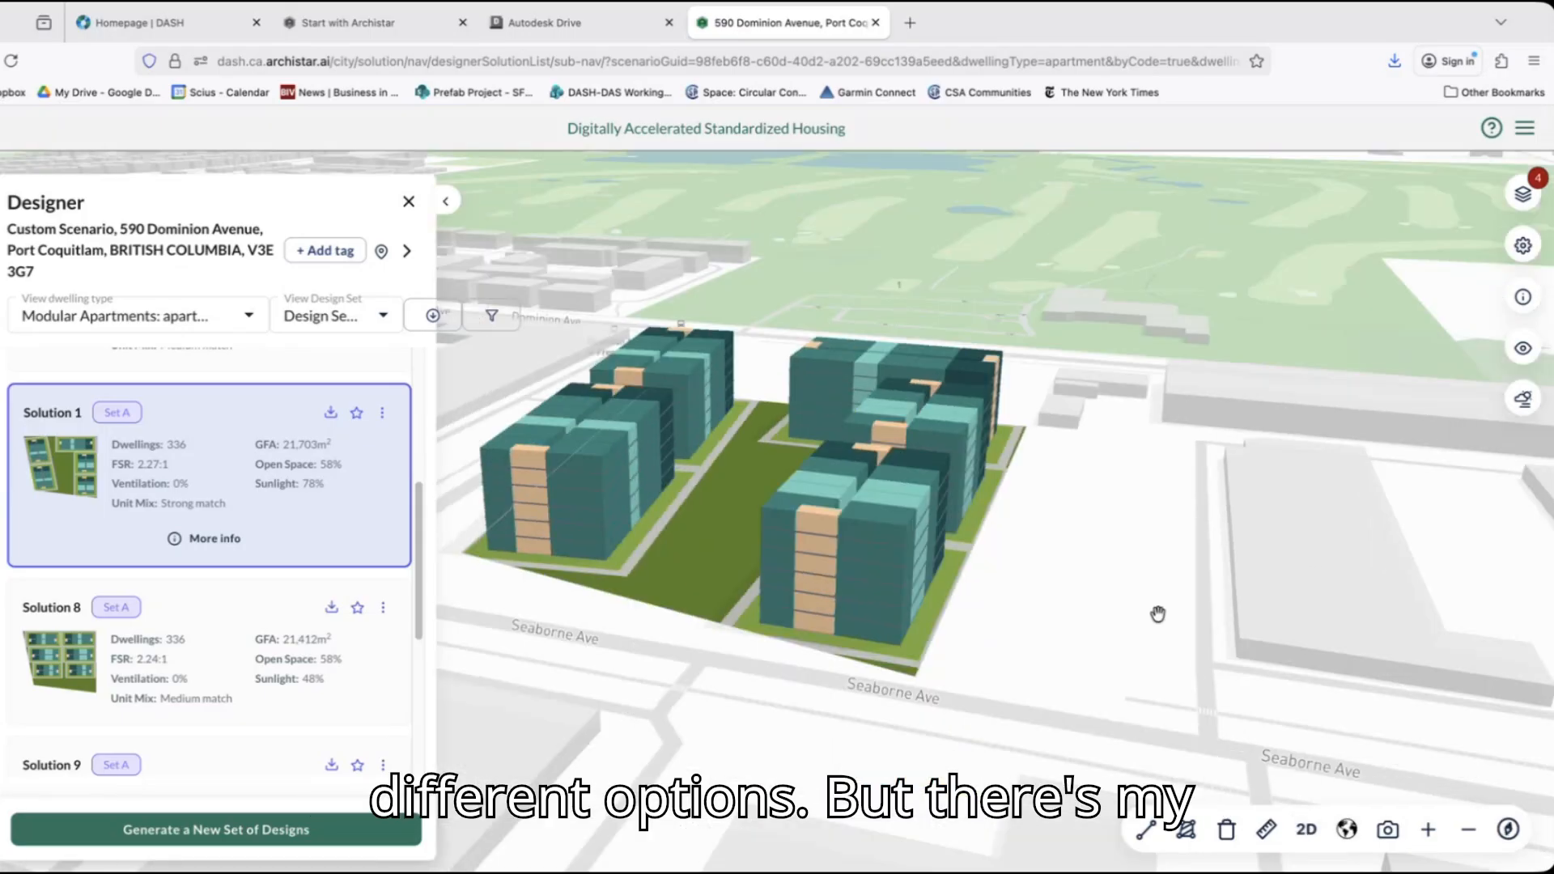
{"action": "left_click_drag", "start_coordinate": [1105, 657], "coordinate": [1384, 648]}
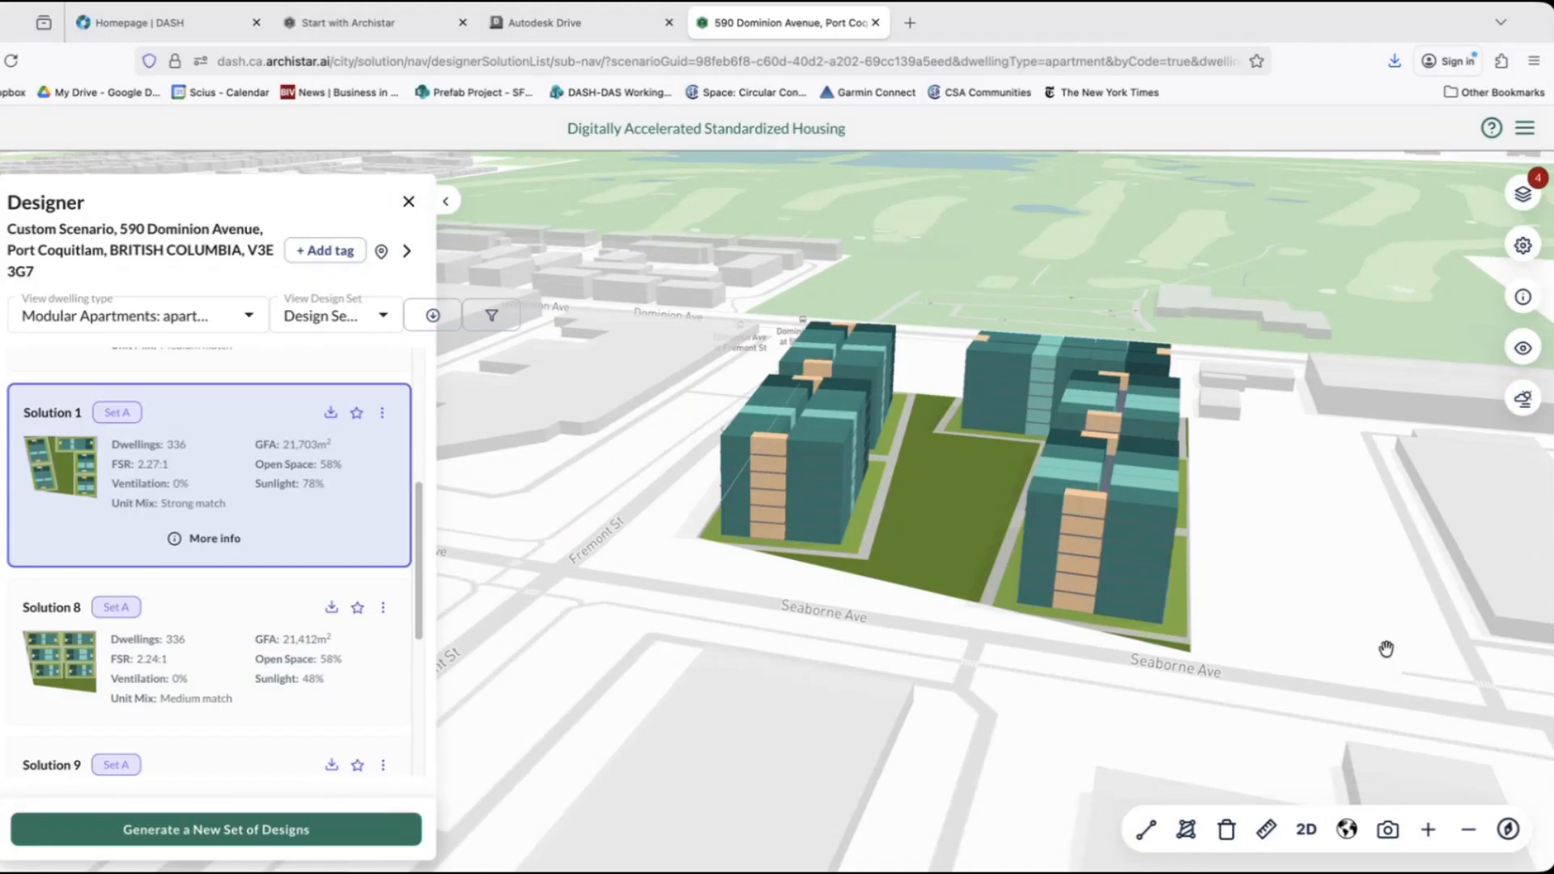
Turn on the Satellite map layer and view Solution 1 within its surrounding neighbourhood.
{"action": "left_click", "coordinate": [1522, 196]}
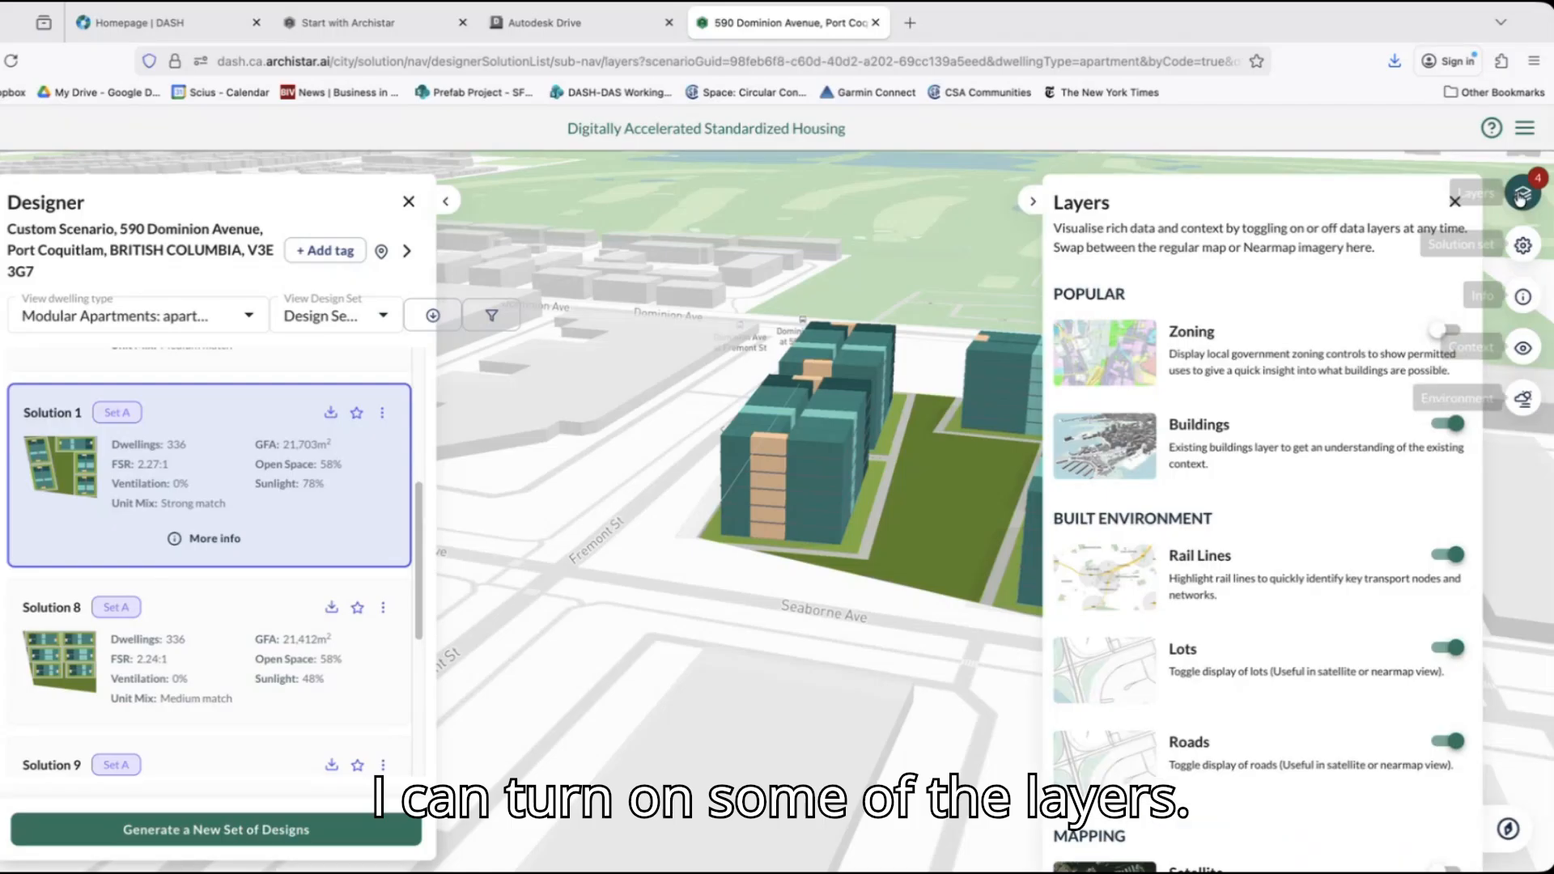
{"action": "scroll", "coordinate": [1260, 667], "scroll_direction": "down", "scroll_amount": 2}
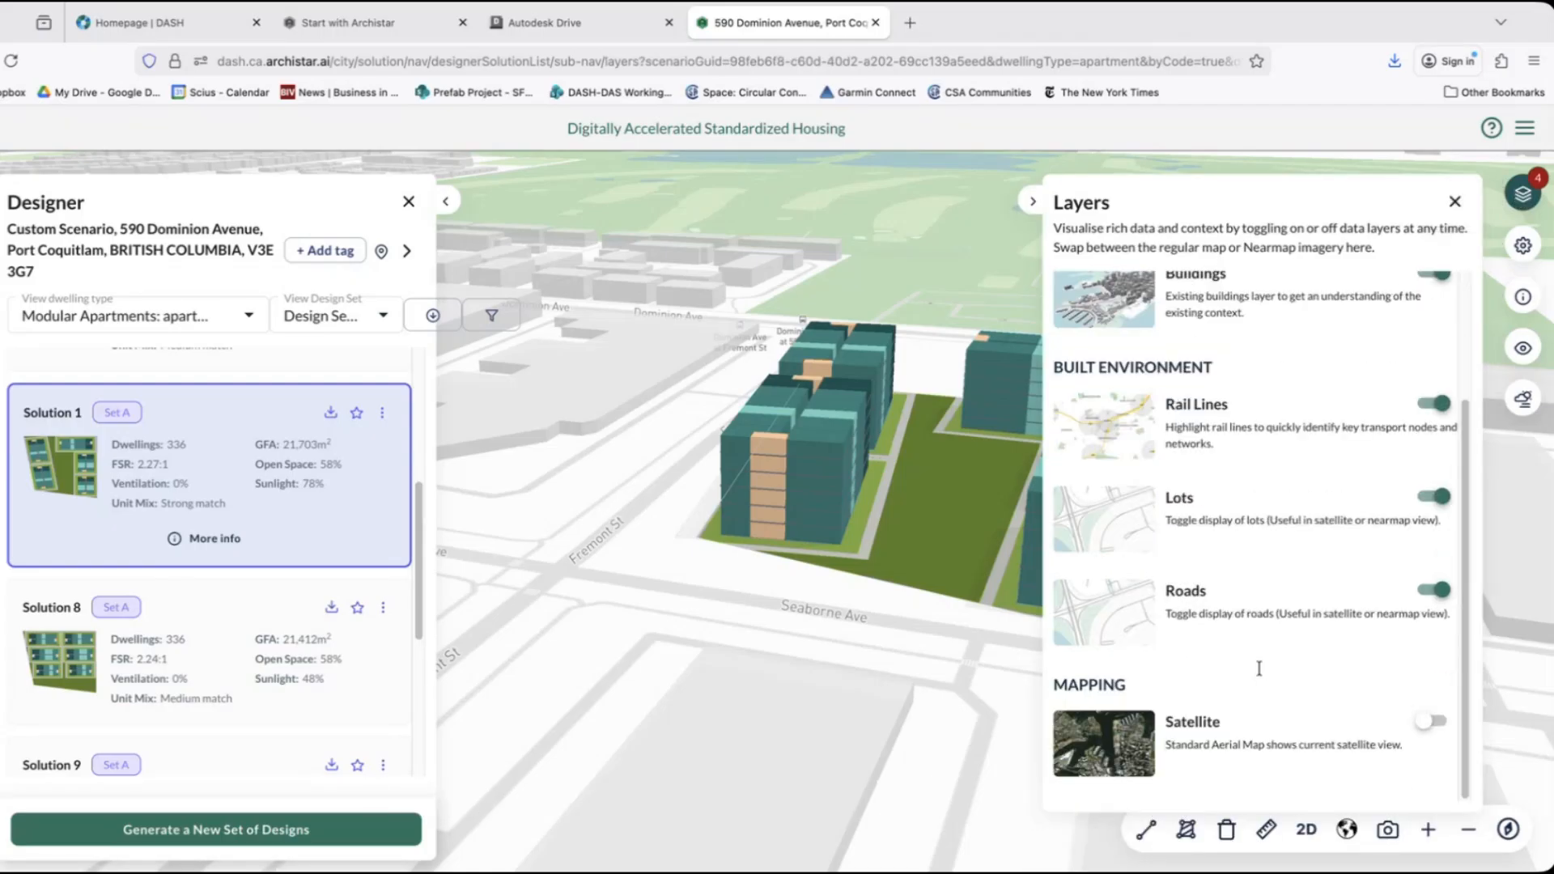
{"action": "left_click", "coordinate": [1439, 719]}
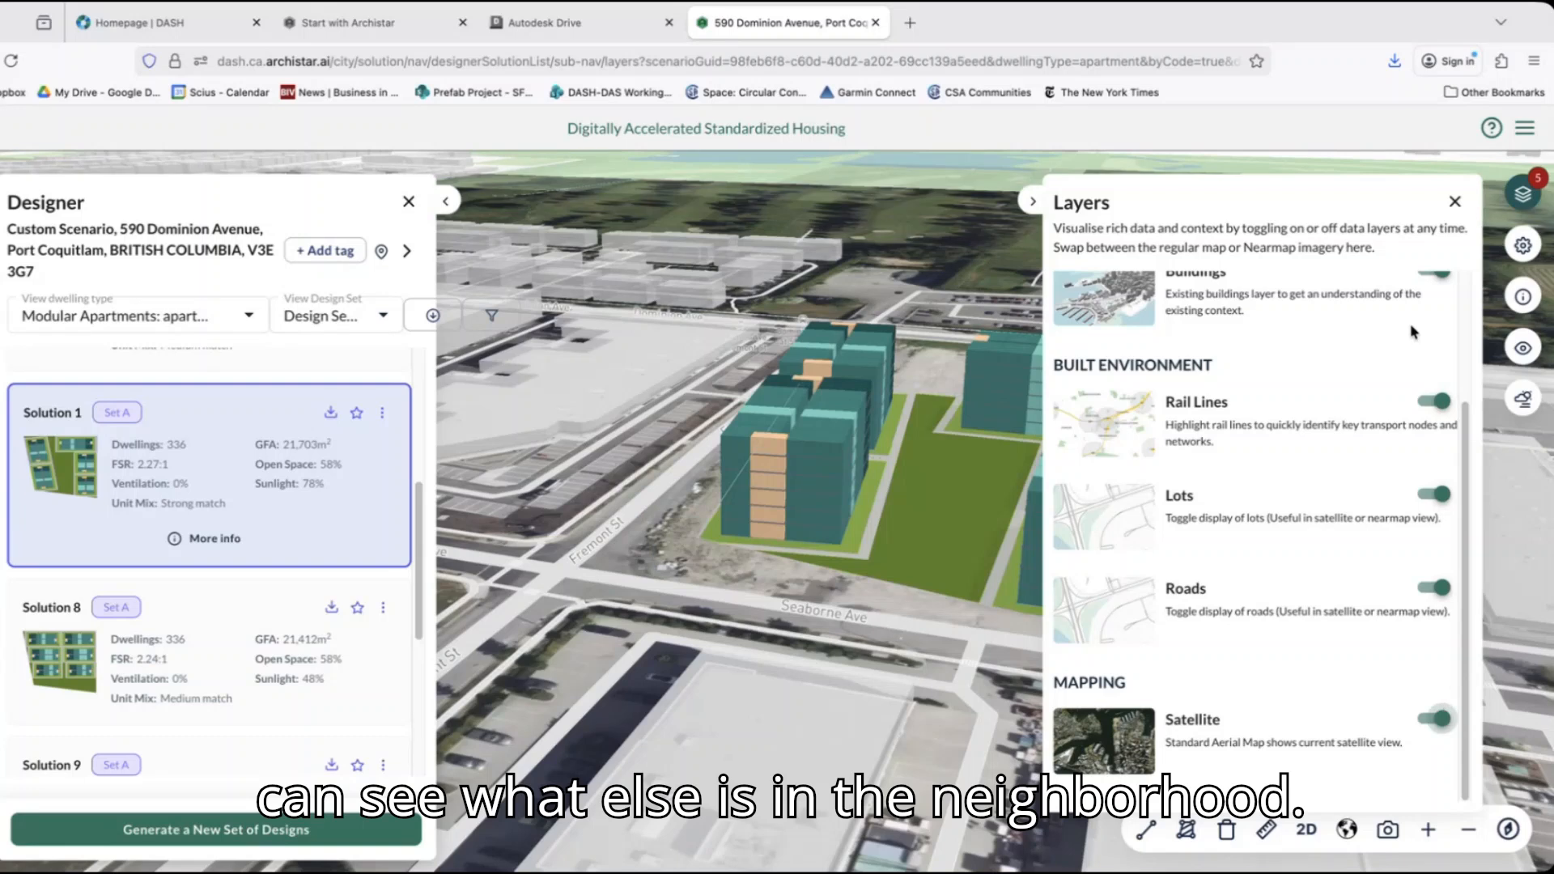
{"action": "left_click", "coordinate": [1455, 202]}
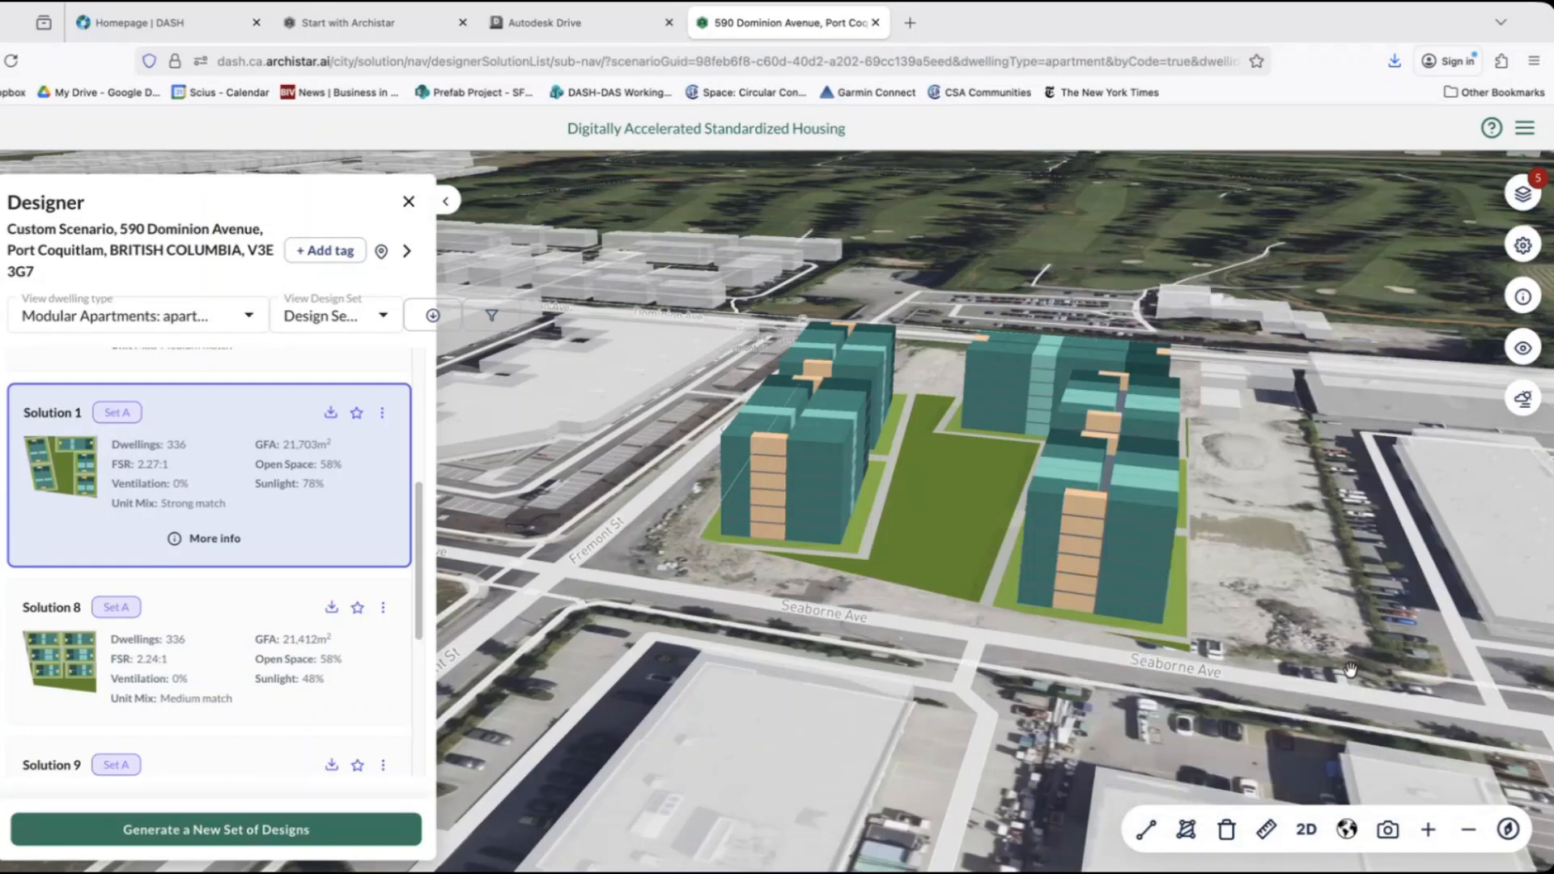
{"action": "left_click_drag", "start_coordinate": [1309, 684], "coordinate": [1445, 648]}
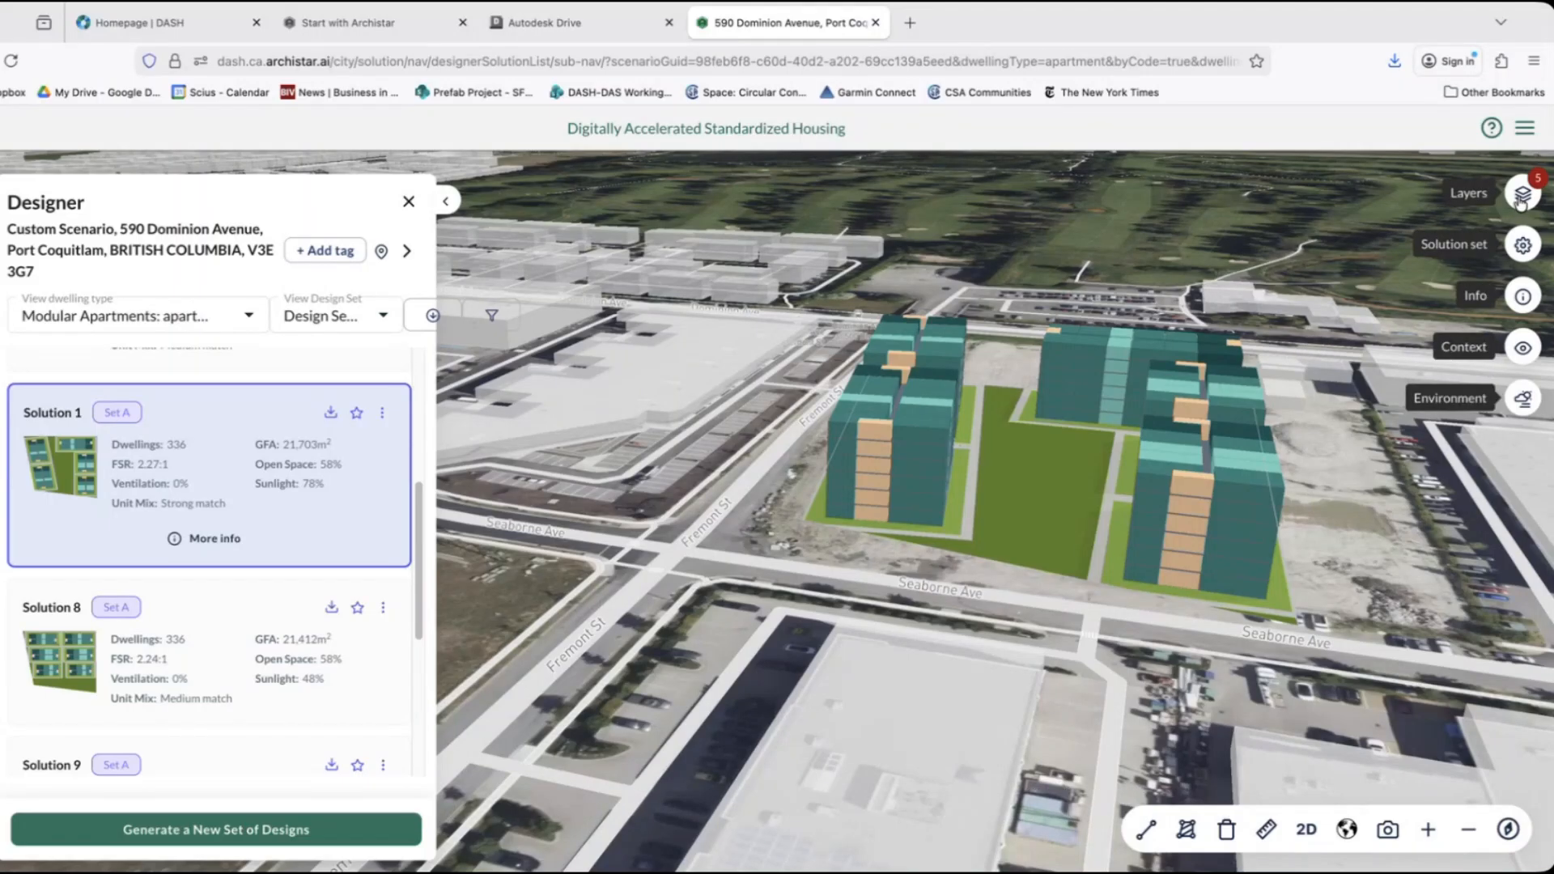
Examine Solution 1's environmental sunlight analysis by total winter hours and check the other available sunlight profiles.
{"action": "left_click", "coordinate": [1523, 400]}
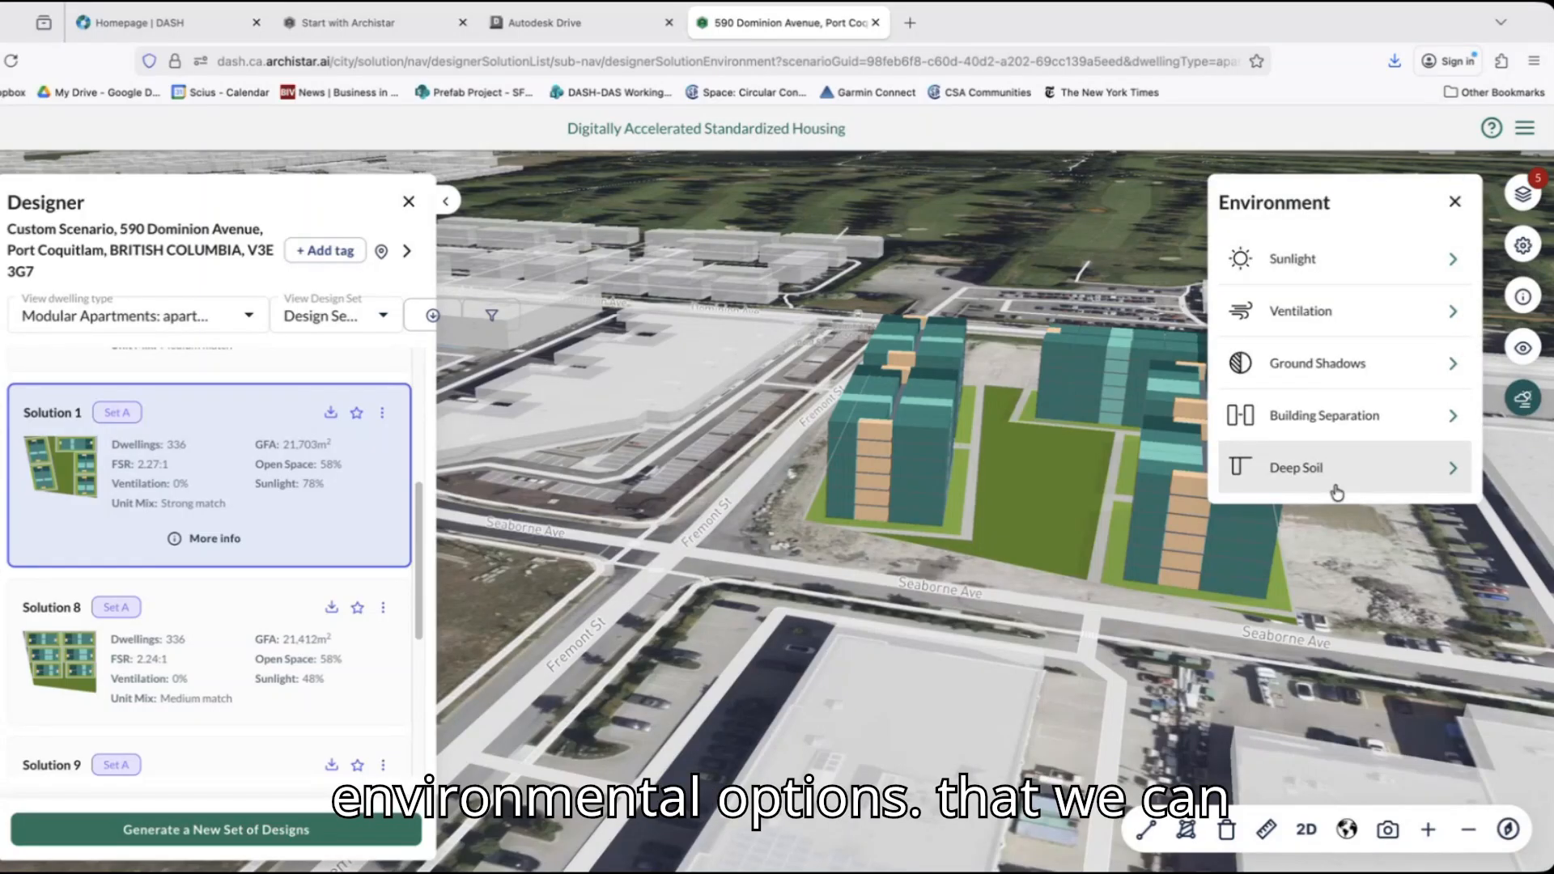
{"action": "left_click", "coordinate": [1342, 264]}
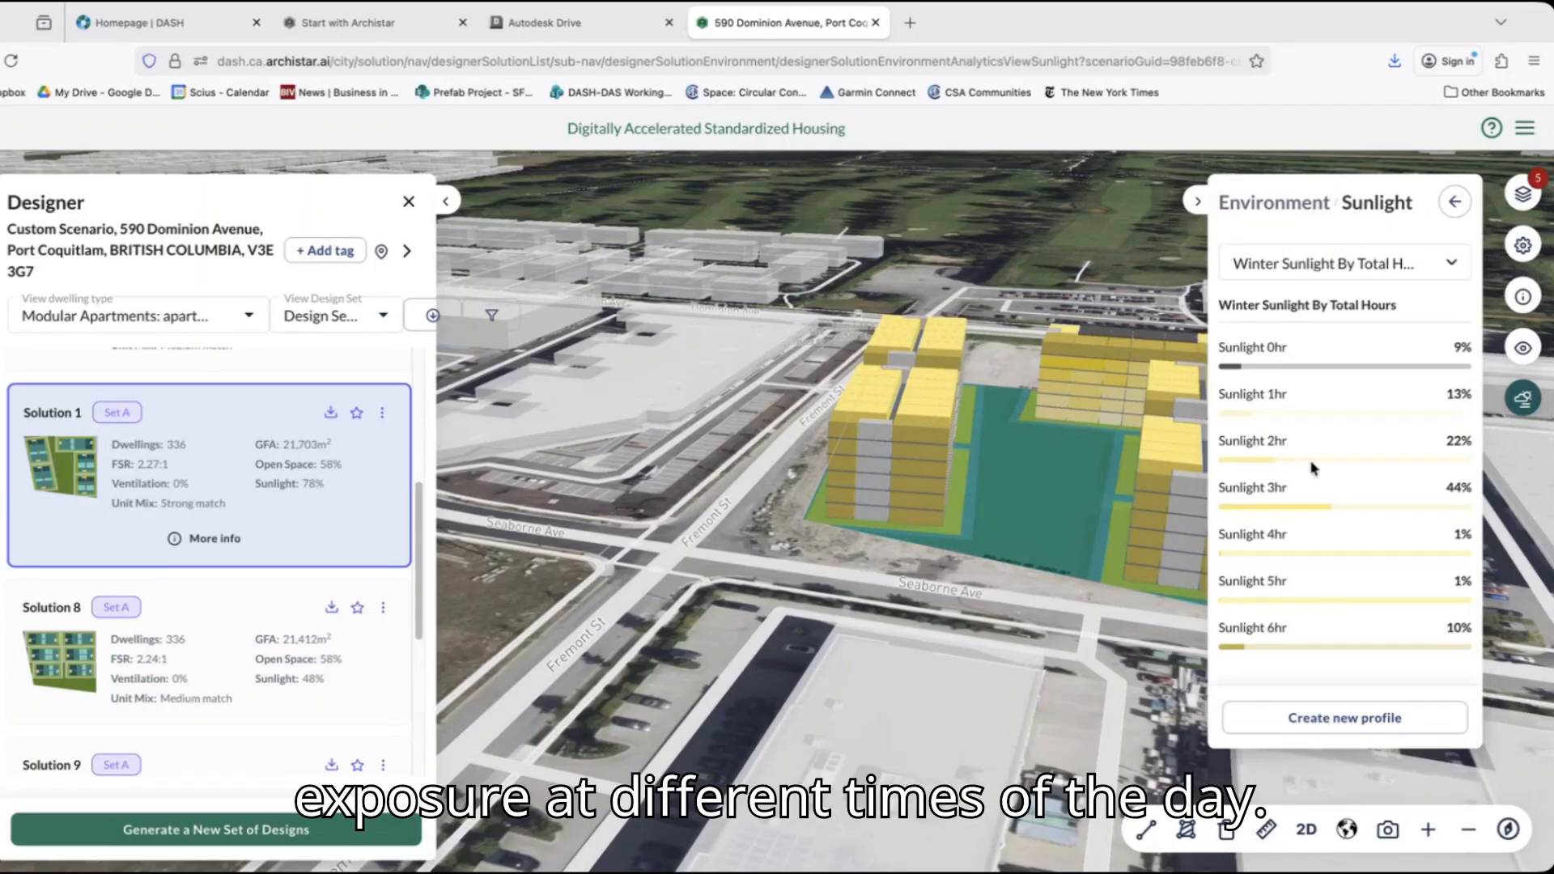
{"action": "left_click", "coordinate": [1392, 271]}
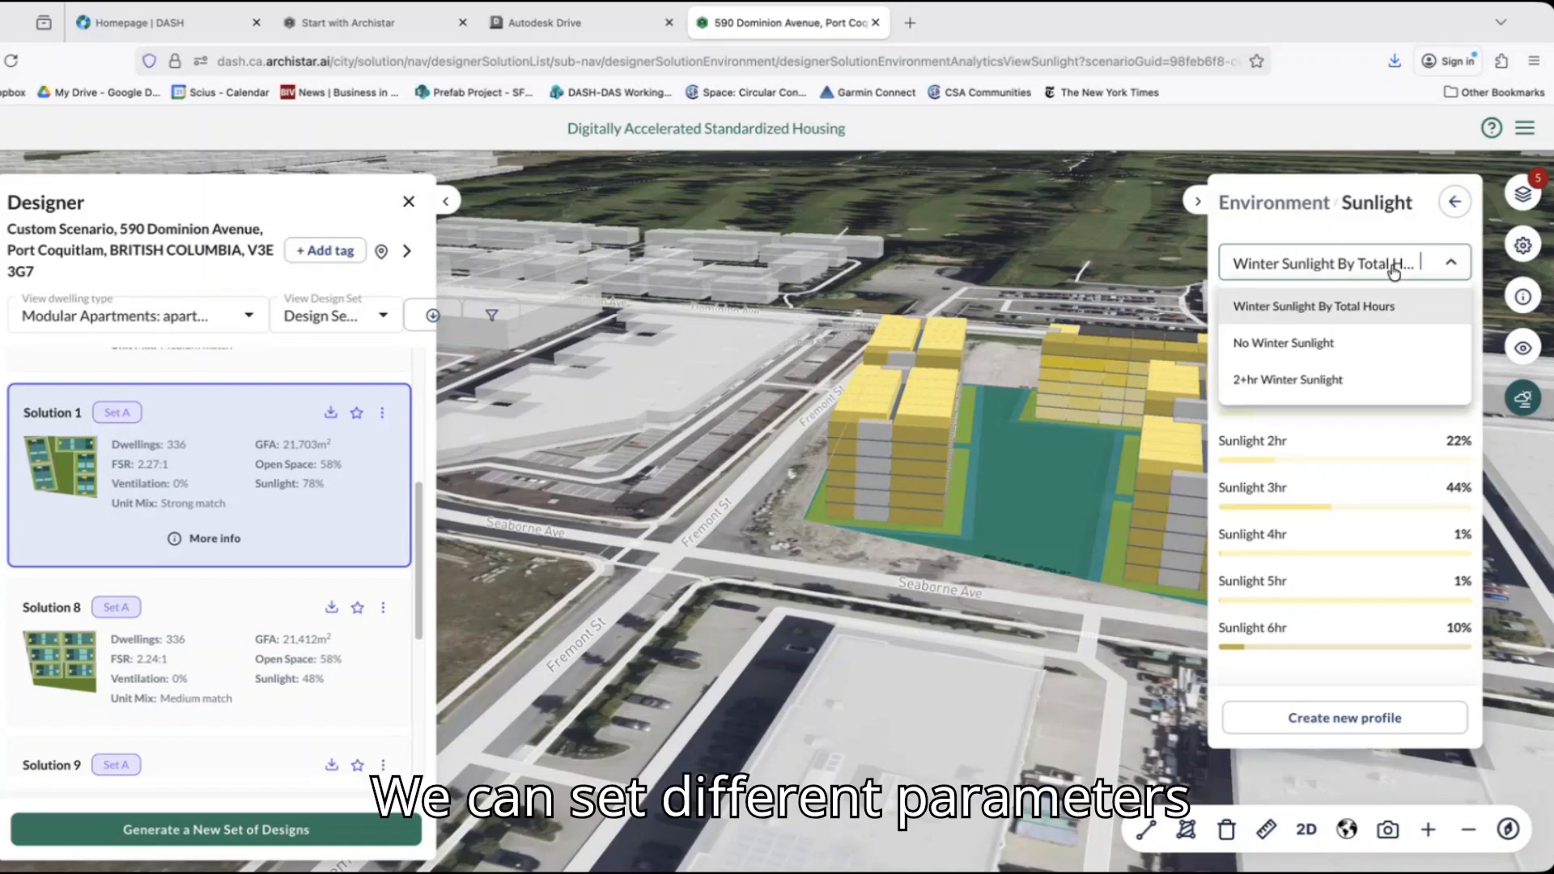
{"action": "left_click", "coordinate": [1455, 201]}
Review Solution 1's ventilation analysis and open its ground shadow analysis by total hours.
{"action": "left_click", "coordinate": [1361, 339]}
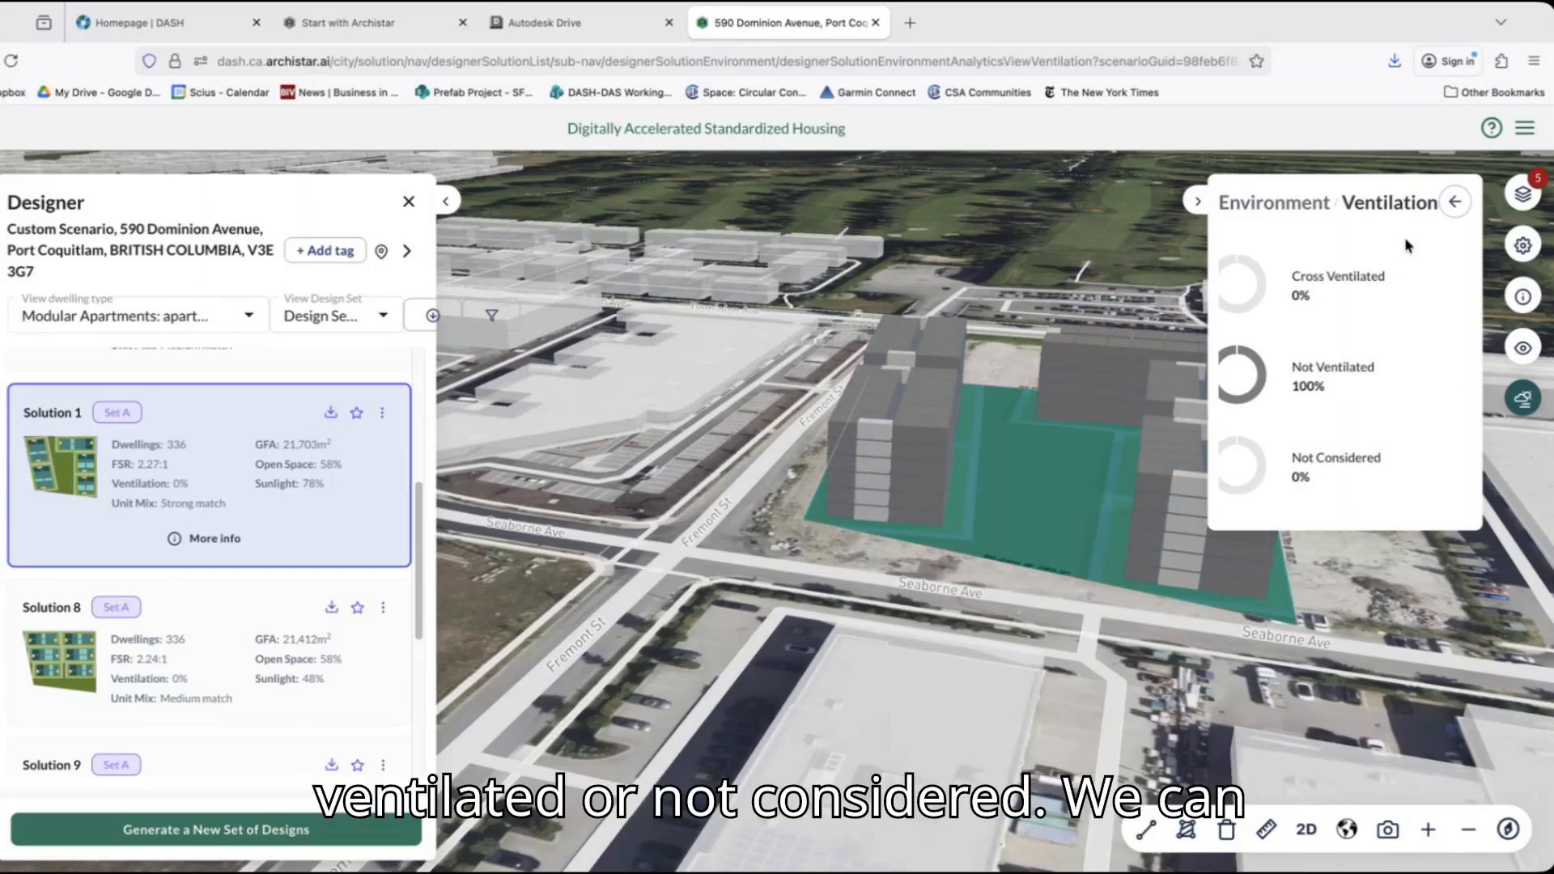
{"action": "left_click", "coordinate": [1455, 201]}
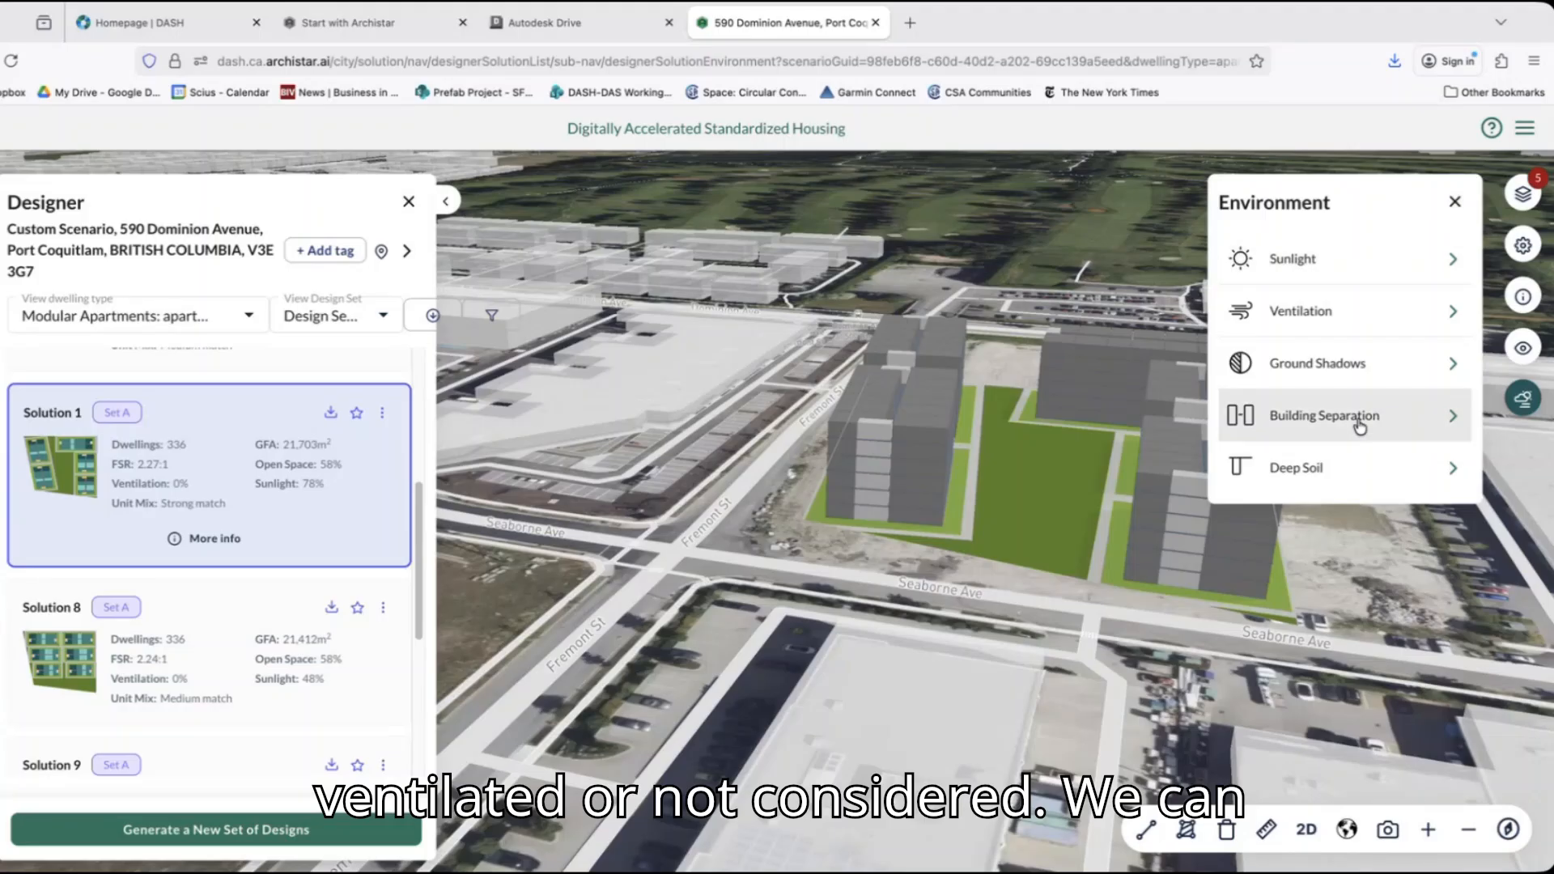
{"action": "left_click", "coordinate": [1370, 362]}
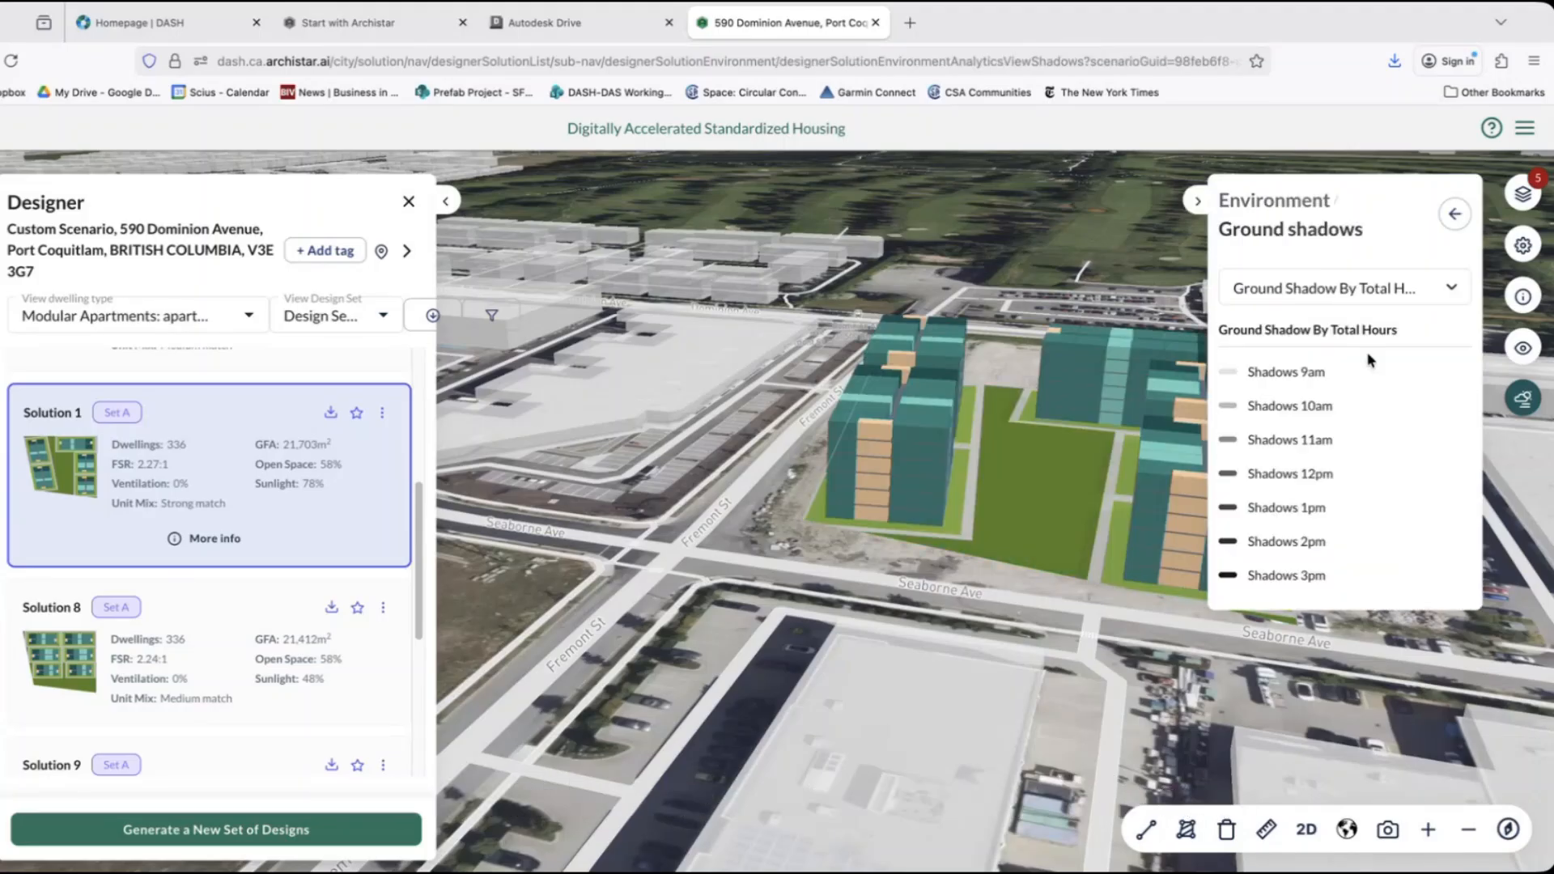